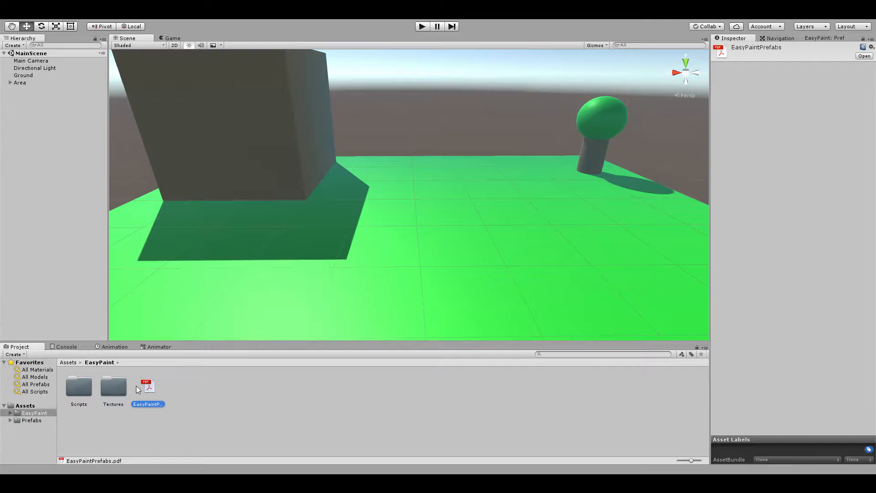
Look through the EasyPaint asset folder and its UnityBrush script, and return to the top-level Assets folder
key("alt")
left_click(130, 386)
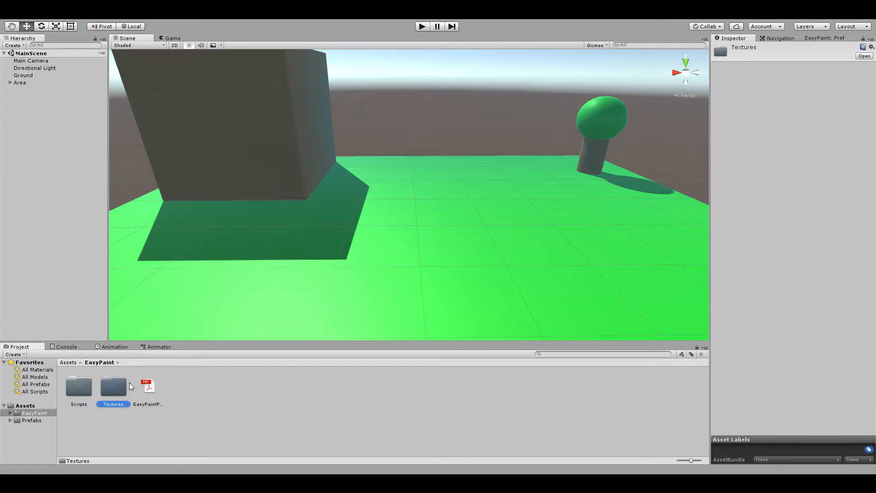
key("alt+Tab")
left_click(80, 405)
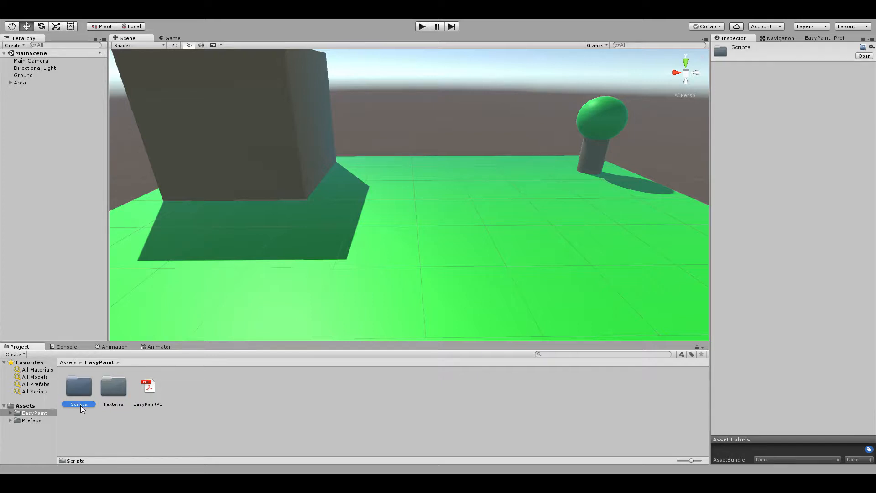
double_click(80, 405)
left_click(152, 390)
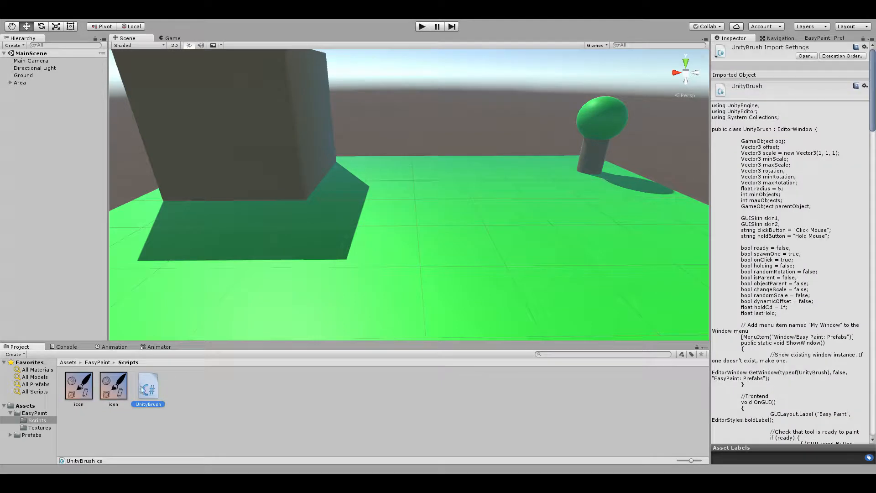
key("alt+Tab")
left_click(97, 363)
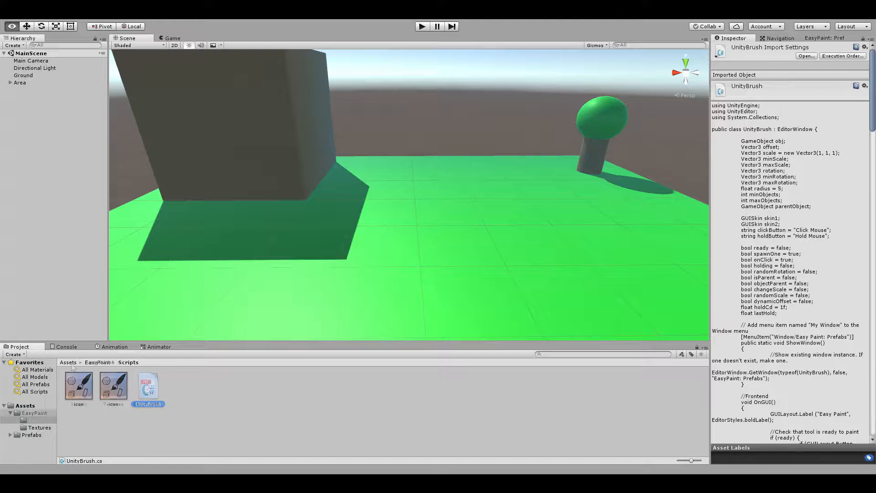
left_click(72, 363)
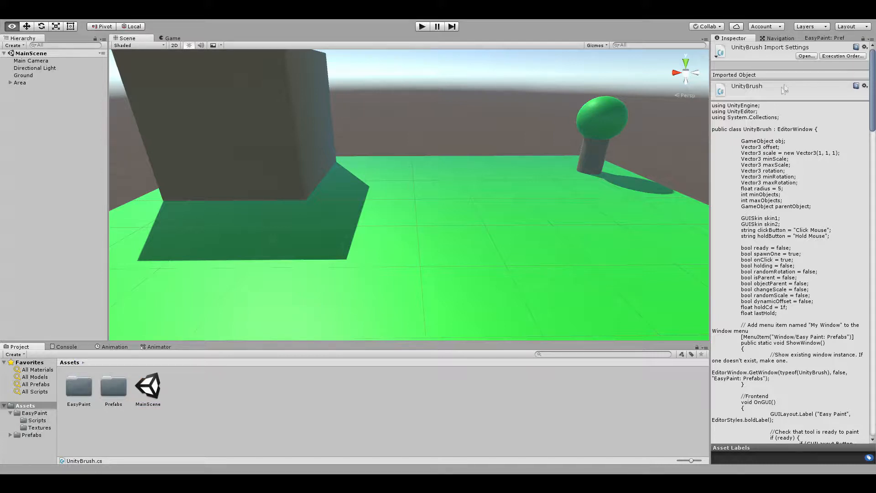
left_click(508, 121)
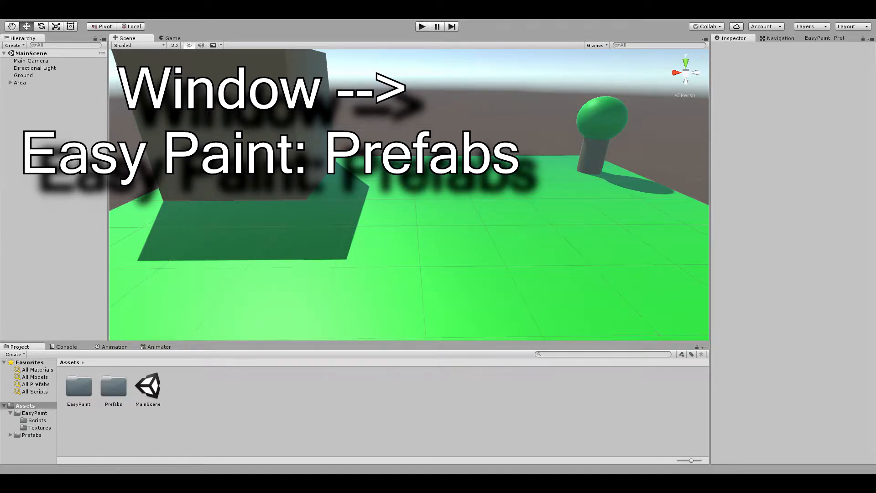
Display the EasyPaint: Prefabs window with its painting settings
left_click(820, 38)
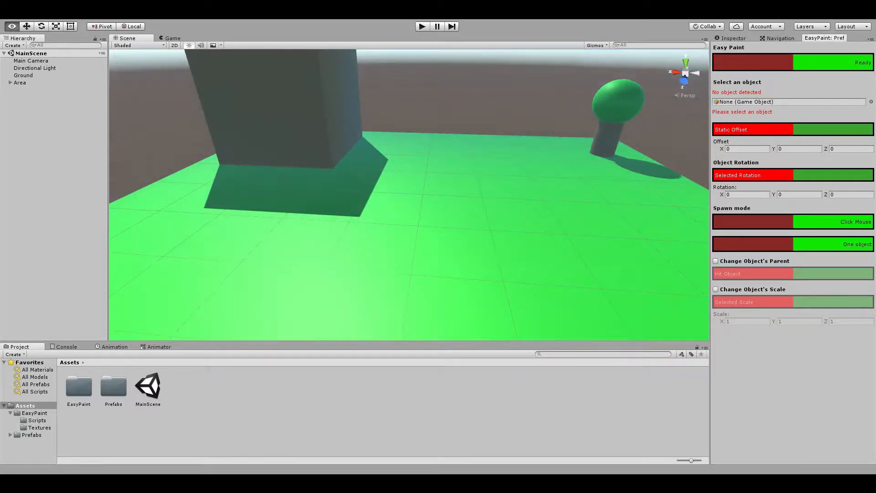
right_click(547, 212)
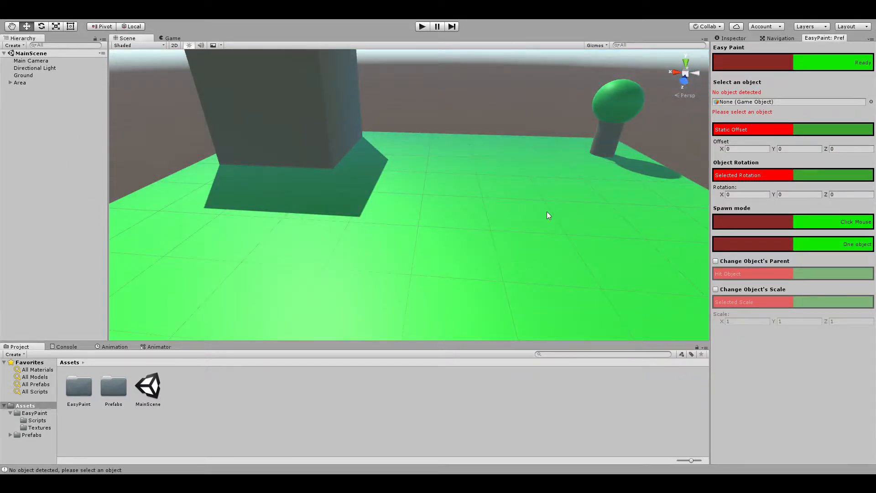
right_click_drag(531, 220, 550, 199)
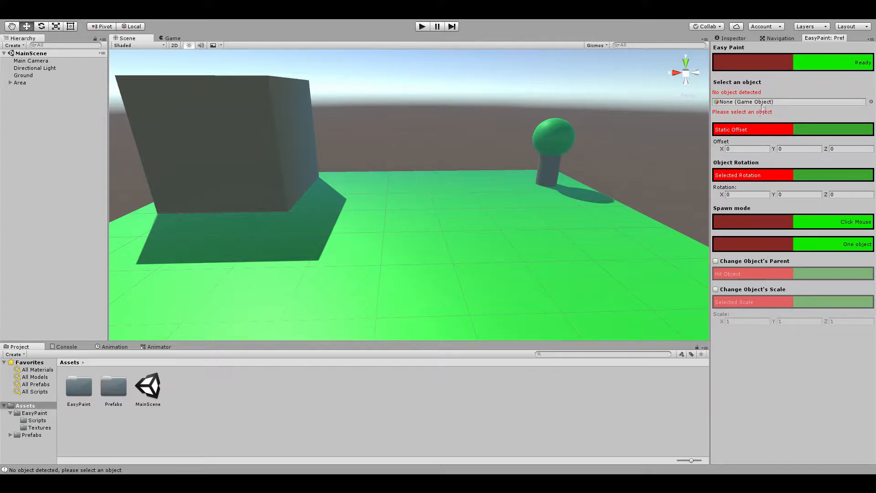
Toggle the Easy Paint tool's ready state on and off, leaving it at Not ready
left_click(759, 68)
left_click(759, 68)
right_click_drag(645, 105, 645, 130)
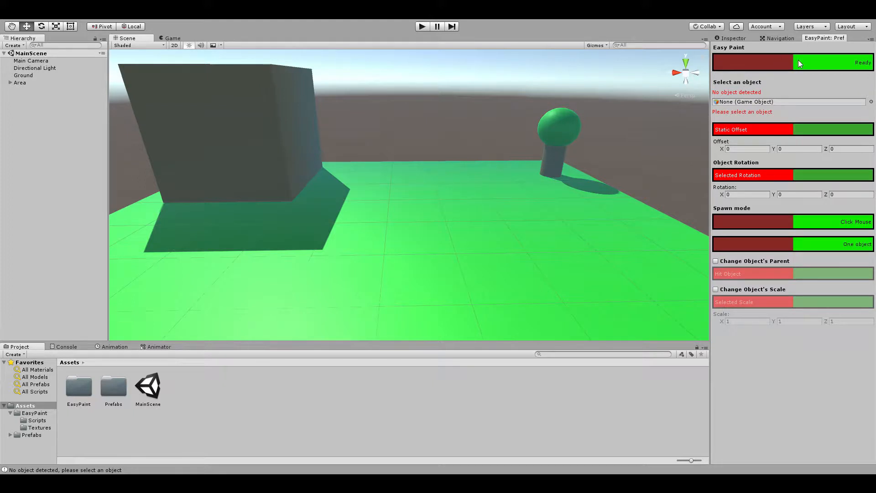
left_click(843, 56)
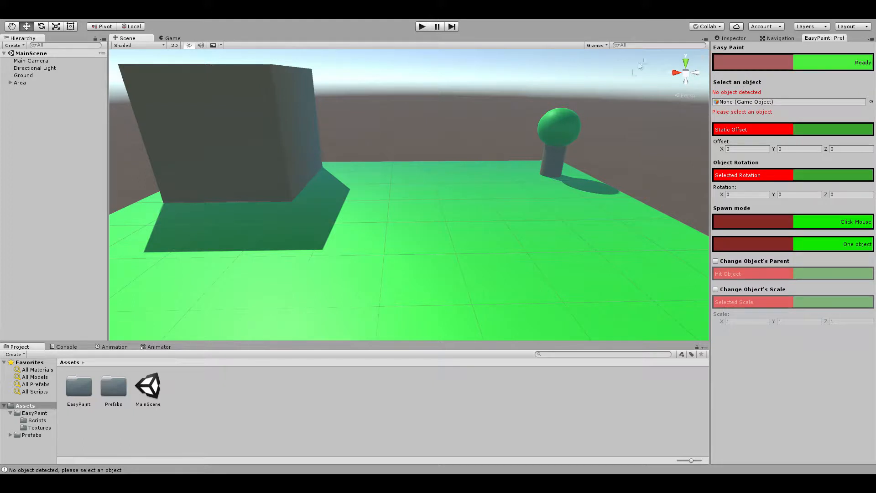
right_click_drag(581, 164, 584, 161)
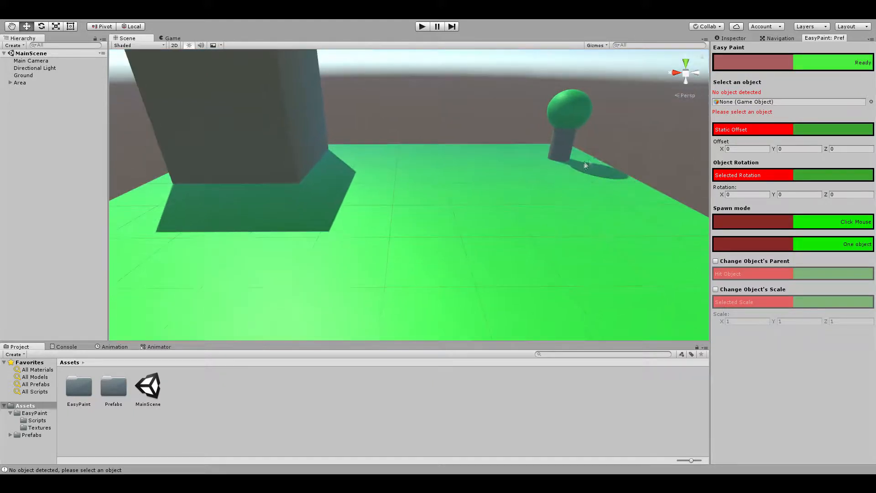
left_click(807, 61)
mouse_move(649, 149)
right_mouse_down()
mouse_move(631, 179)
mouse_move(601, 181)
mouse_move(530, 225)
right_mouse_up()
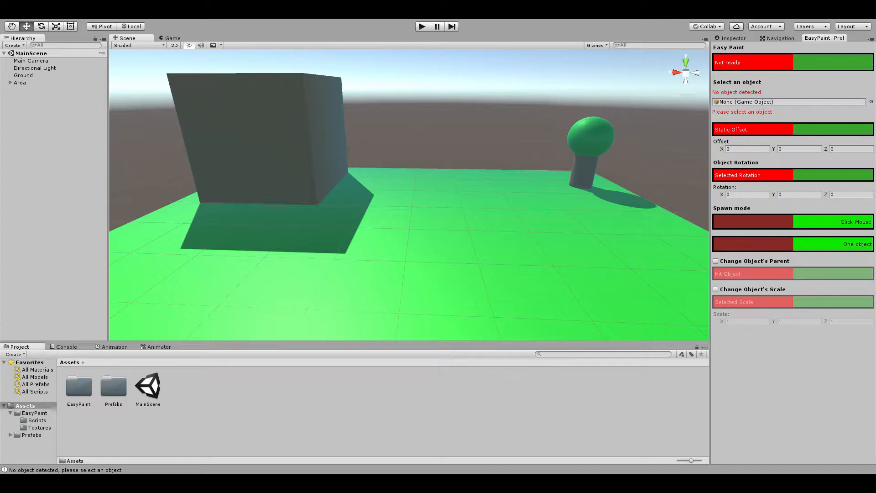
Assign the Cube prefab from the Prefabs folder as the Easy Paint object
left_click(783, 102)
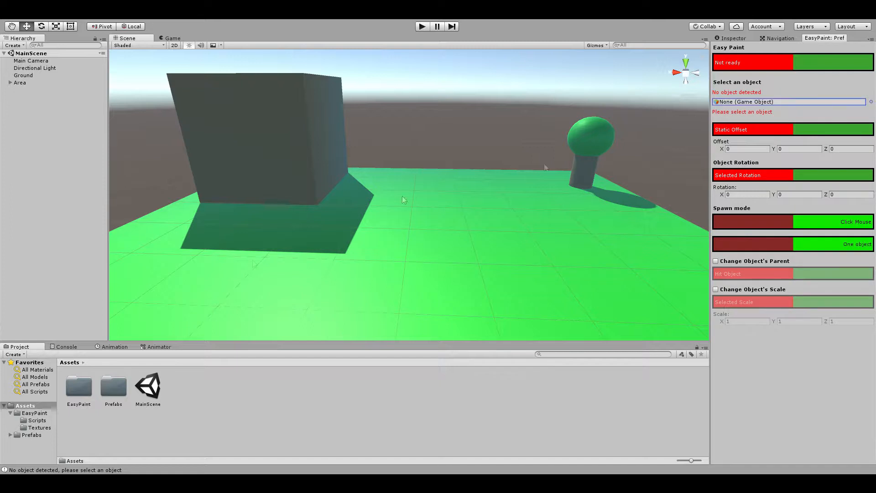
double_click(119, 393)
left_click_drag(121, 396, 787, 102)
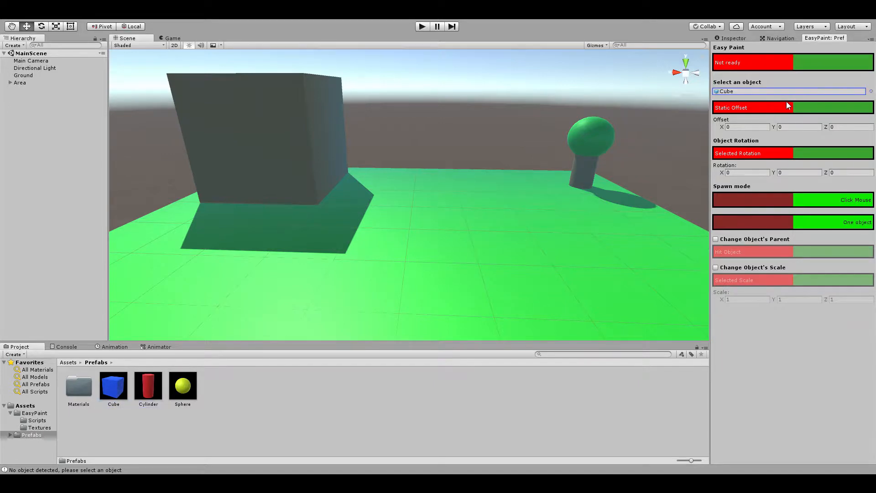
Set Easy Paint to Ready, paint three cubes on the green ground, and switch the tool back to Not ready
left_click(762, 61)
right_click_drag(639, 121, 651, 154)
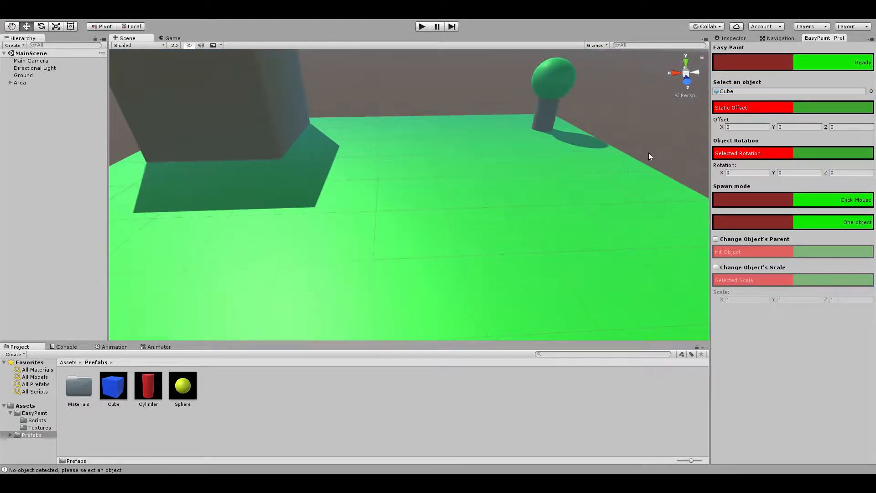
left_click(533, 192)
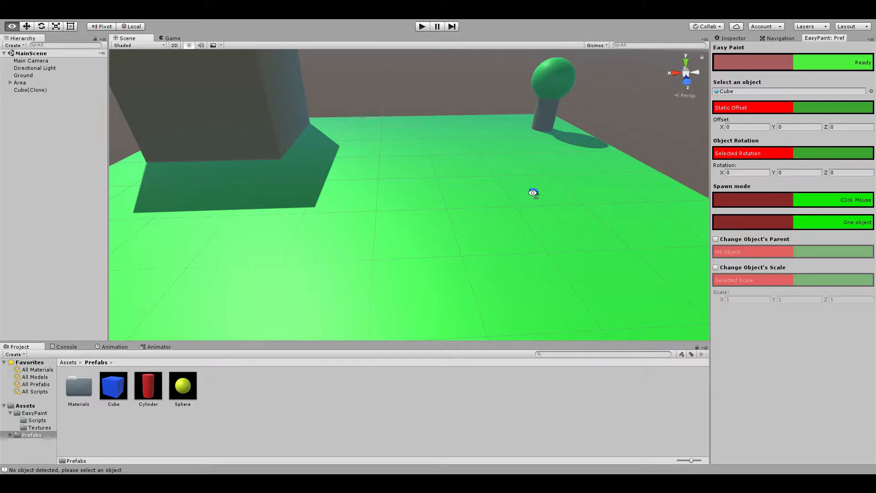
left_click(505, 221)
left_click(464, 237)
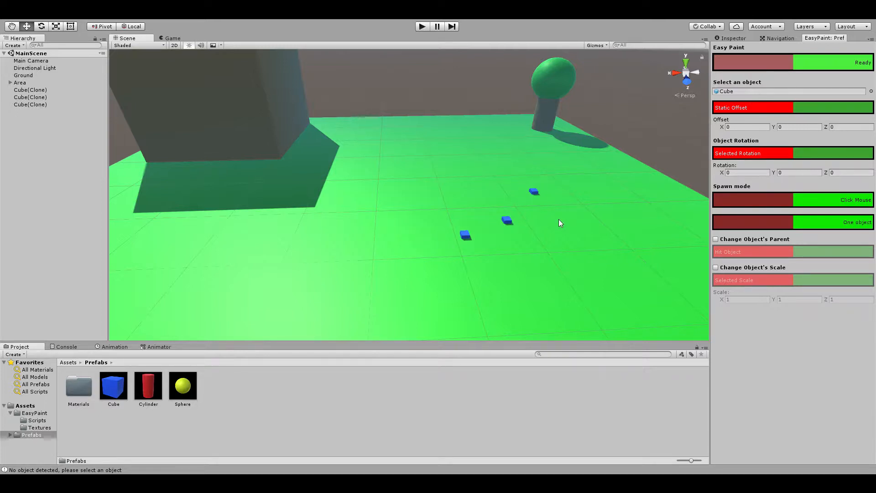
right_click_drag(558, 221, 558, 221)
key("alt+p")
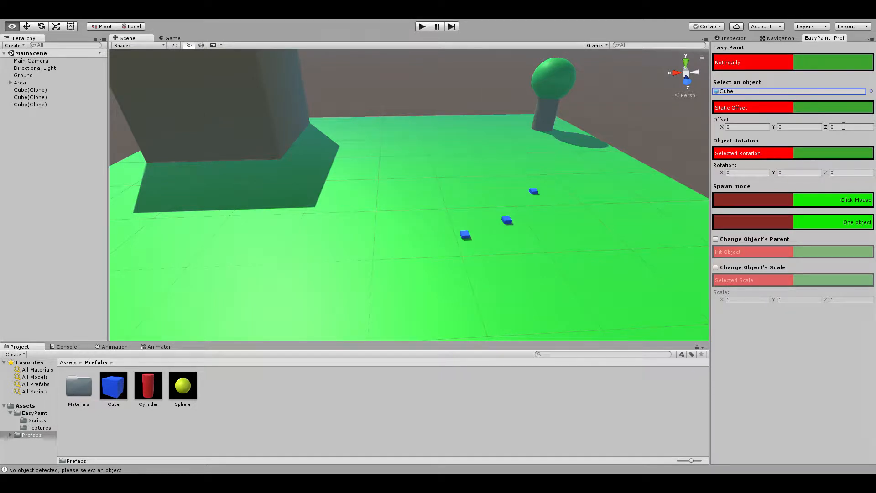
Frame the second painted cube to examine how it sits on the ground
left_click(79, 99)
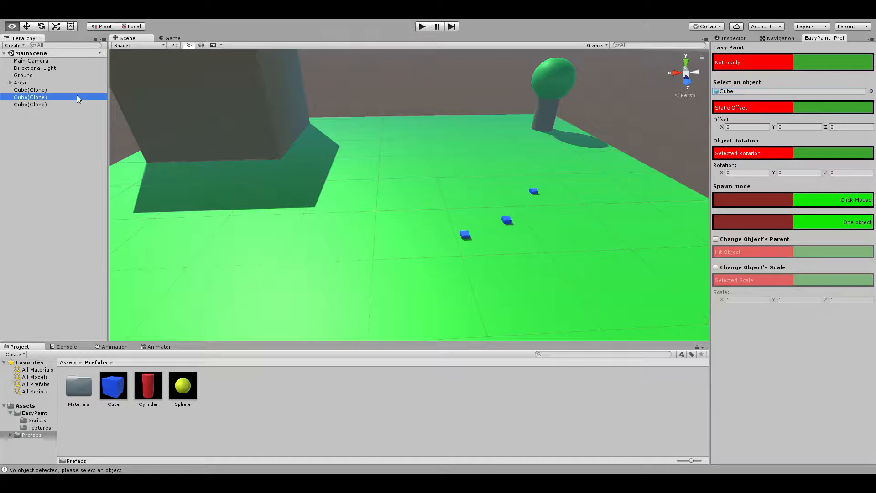
key("f")
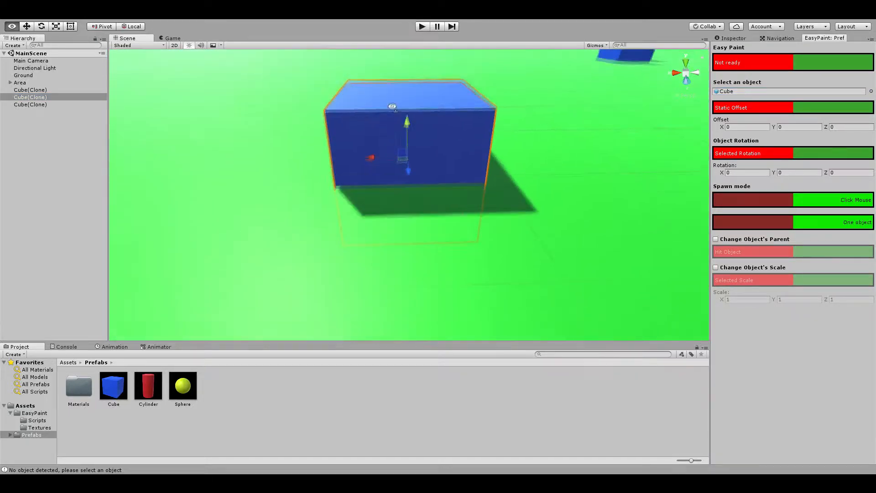
right_click_drag(392, 107, 416, 110)
Set the offset Y to 0.5, switch Easy Paint to Ready, and paint four more cubes around the existing ones
left_click(799, 127)
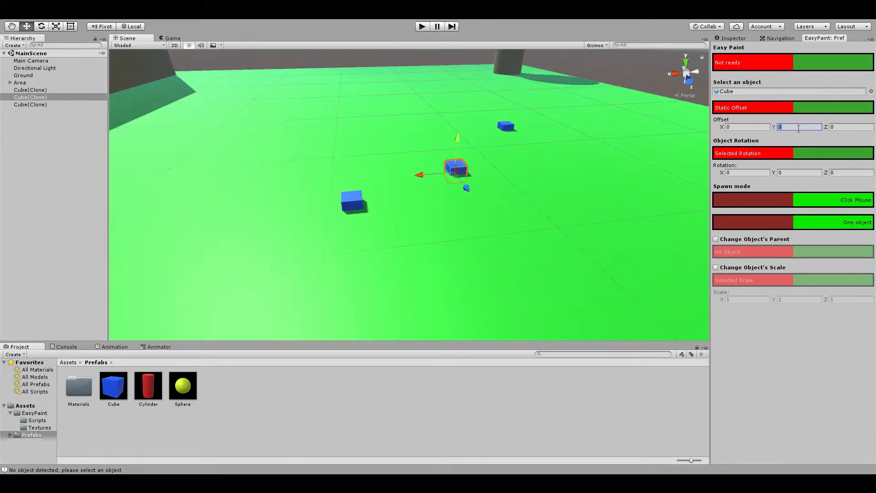
type("0.5")
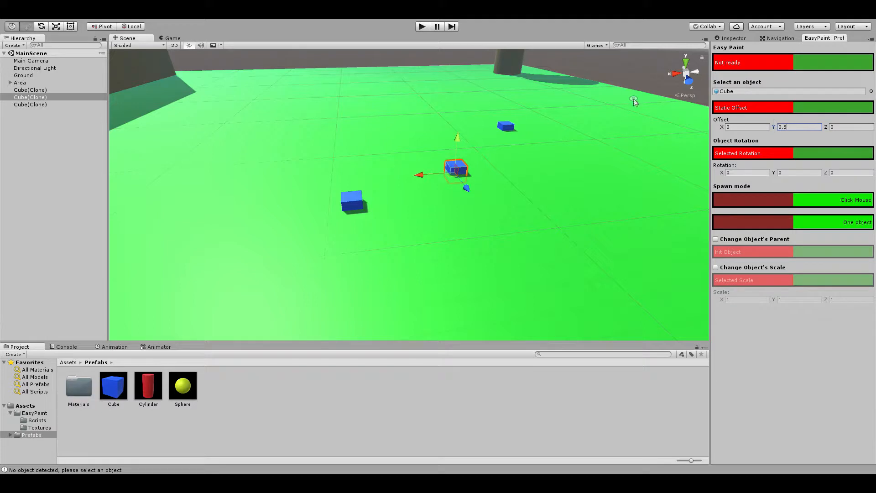
left_click(767, 68)
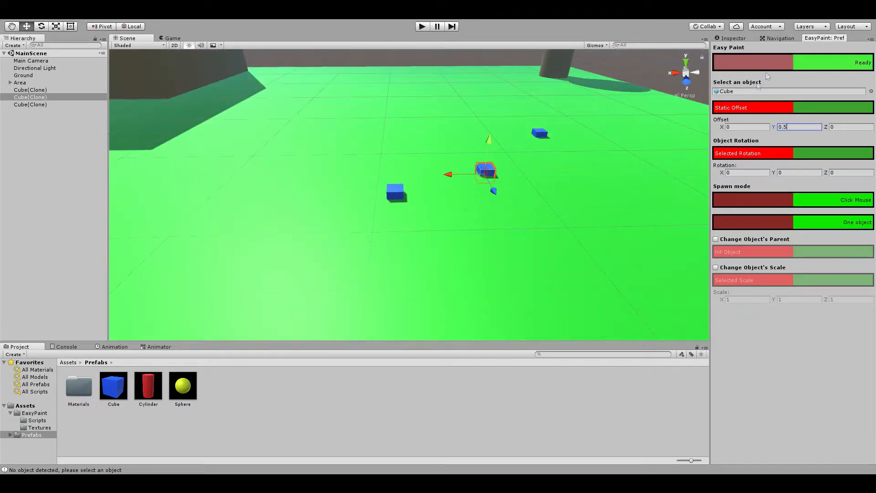
left_click(549, 175)
left_click(520, 142)
left_click(452, 141)
left_click(400, 152)
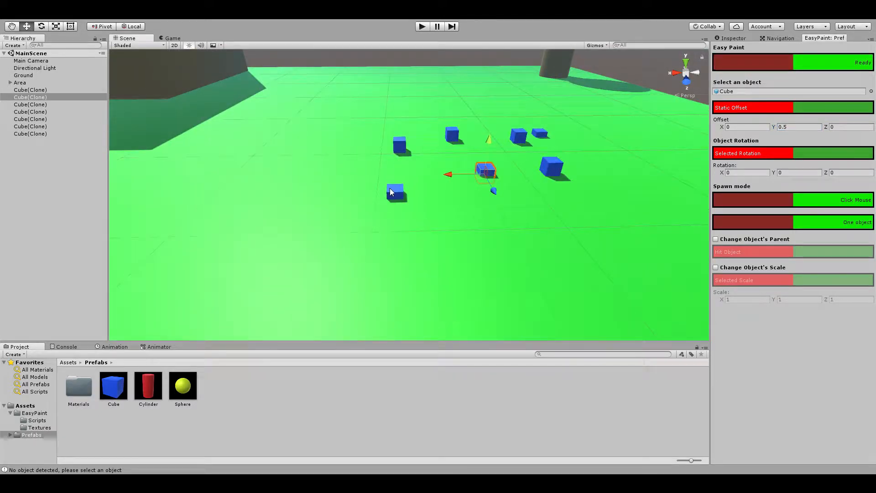
Switch Easy Paint to Not ready and frame one of the newly painted cubes to examine its height
left_click(791, 64)
mouse_move(525, 176)
right_mouse_down()
mouse_move(540, 170)
mouse_move(547, 136)
right_mouse_up()
left_click(526, 174)
key("f")
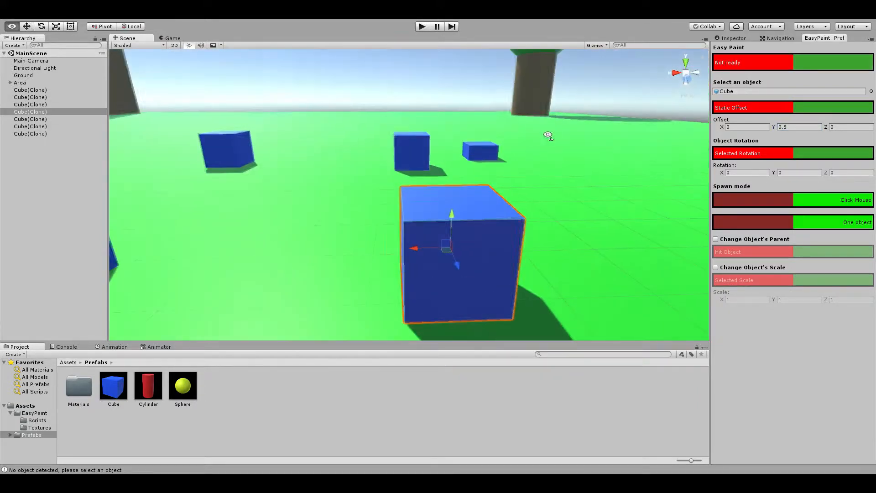
left_click(406, 82)
key("s")
right_click_drag(480, 147, 504, 192)
Place a Cube prefab manually on the ground in front of the painted cubes and set its Y position to 0.5
left_click_drag(114, 385, 447, 217)
right_click_drag(447, 218, 478, 233)
key("w")
left_click(739, 39)
left_click(820, 85)
type("0.")
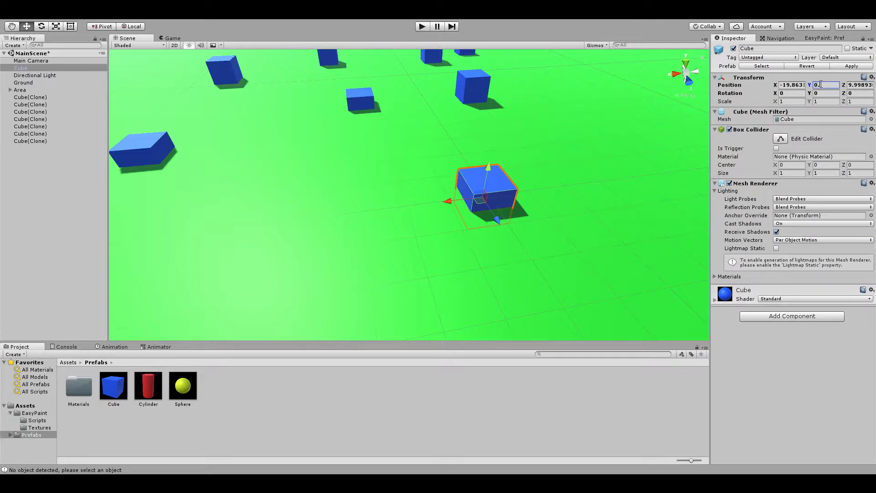
type("5")
key("s")
right_click_drag(474, 229, 490, 188)
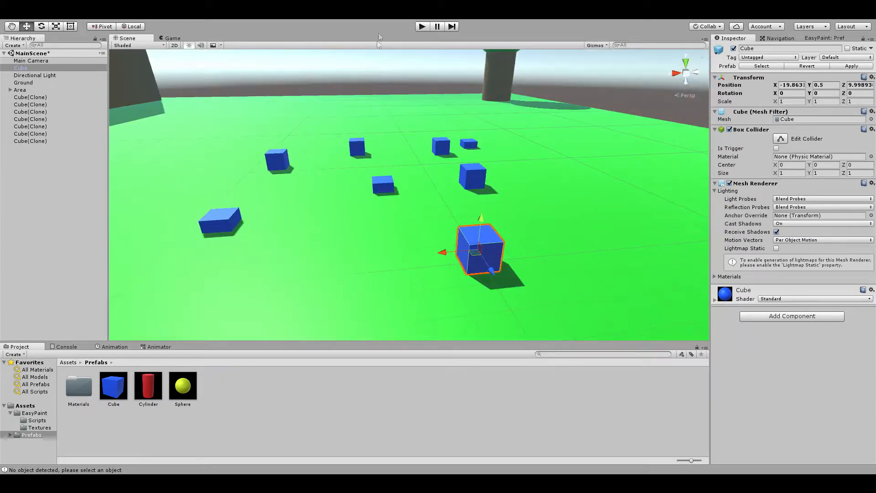
Return to the Easy Paint settings and change the offset mode to Dynamic Offset
left_click(826, 38)
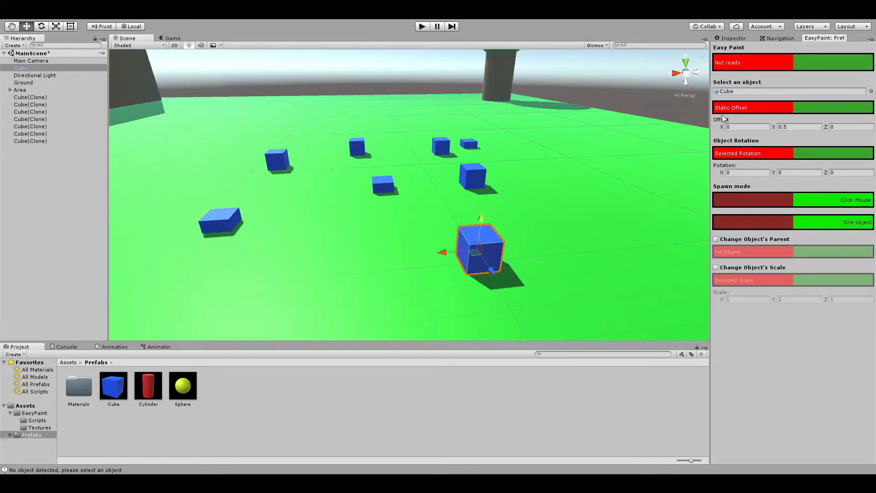
key("alt+Tab")
left_click(775, 108)
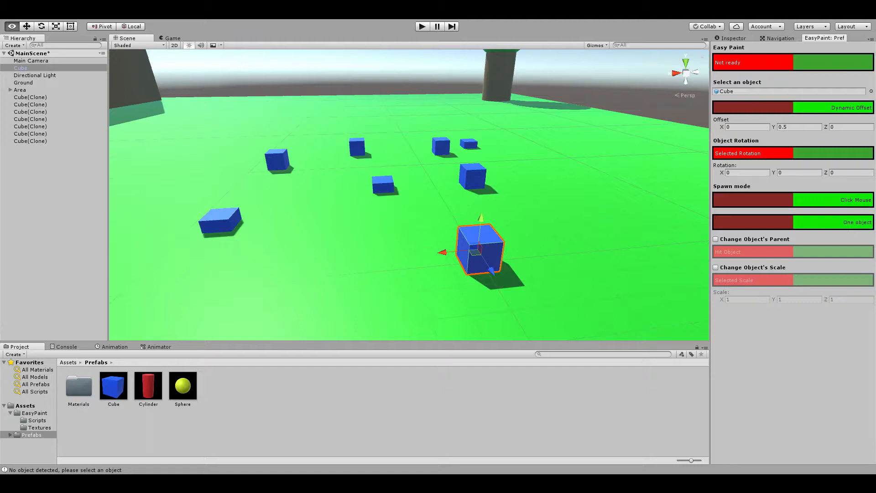
left_click(730, 38)
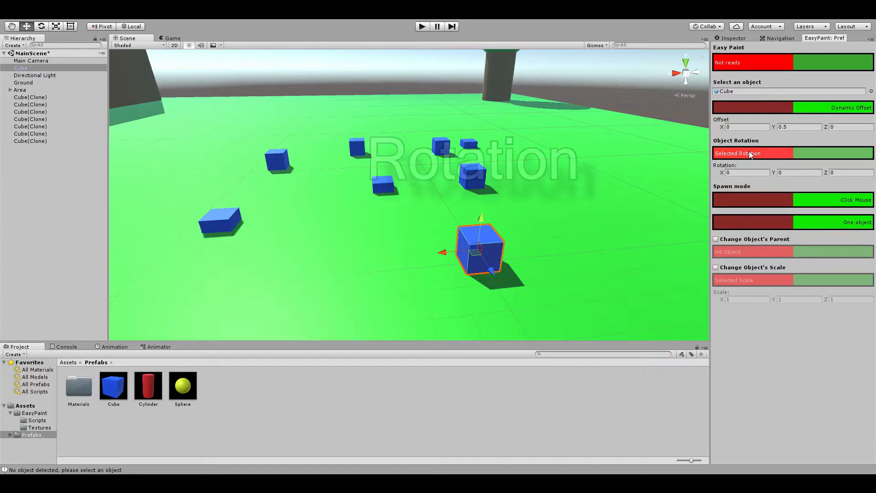
Preview the Random Rotation option, return to Selected Rotation, and set the rotation to 45 on X and 45 on Y
left_click(822, 154)
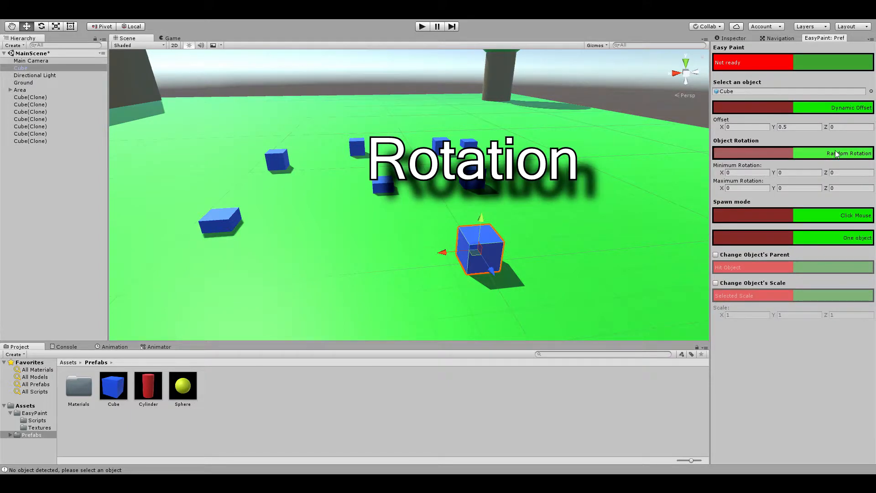
left_click(815, 154)
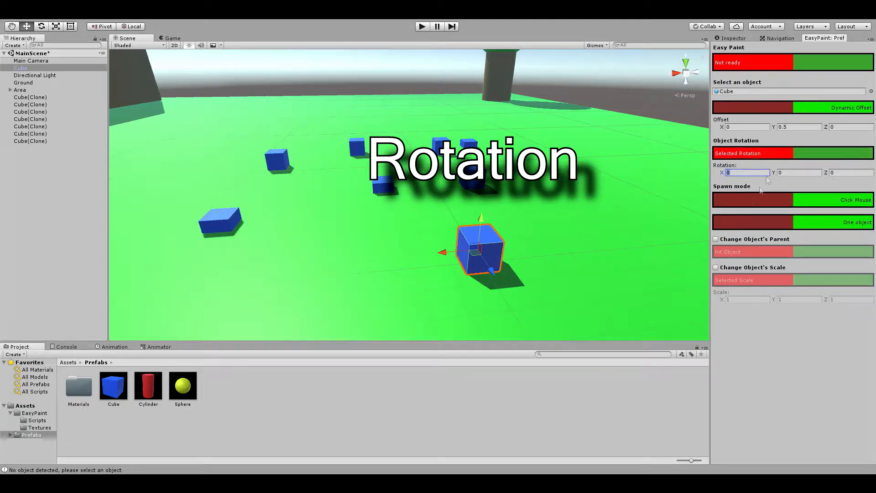
left_click(851, 173)
left_click(799, 172)
type("45")
key("s")
mouse_move(594, 176)
right_mouse_down()
mouse_move(589, 201)
mouse_move(589, 171)
right_mouse_up()
Set Easy Paint to Ready and paint five rotated cubes around the existing group
left_click(758, 63)
right_click(497, 206)
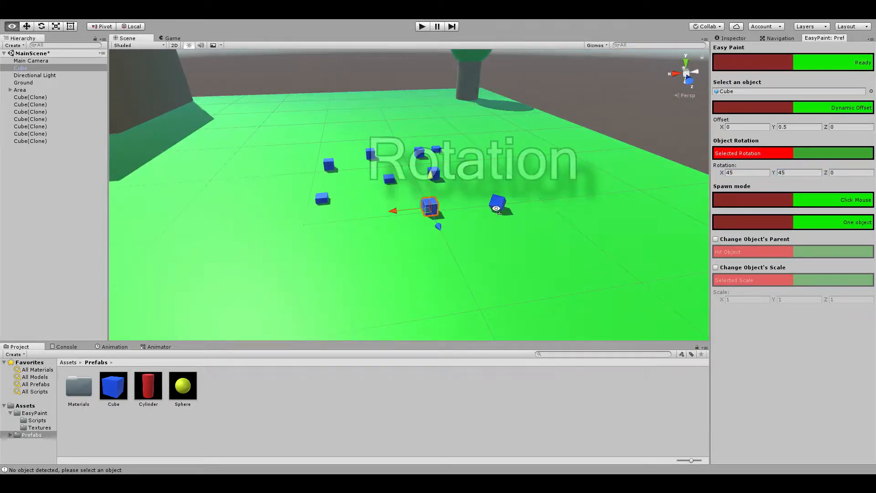
right_click(451, 267)
right_click(319, 255)
right_click(305, 160)
right_click(404, 126)
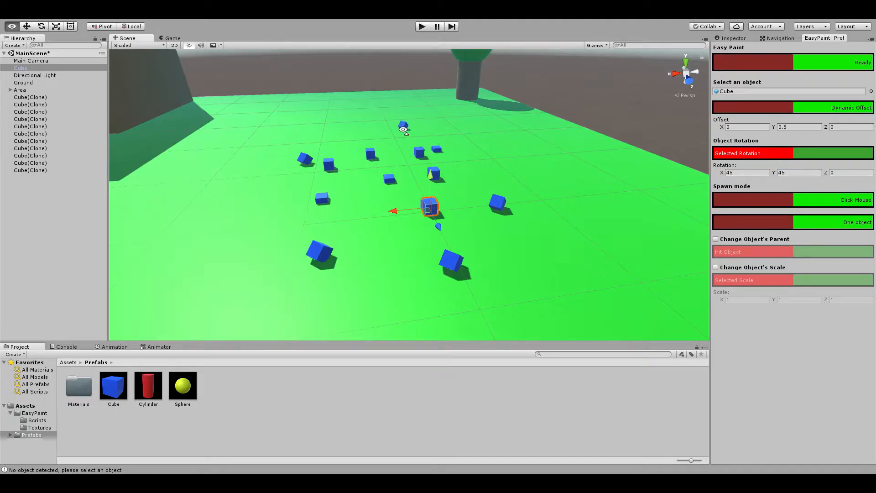
Assign the Cylinder prefab as the object that Easy Paint spawns
left_click(148, 385)
mouse_move(182, 385)
left_mouse_down()
mouse_move(528, 319)
mouse_move(748, 115)
mouse_move(752, 92)
left_mouse_up()
scroll(650, 108, "down", 5)
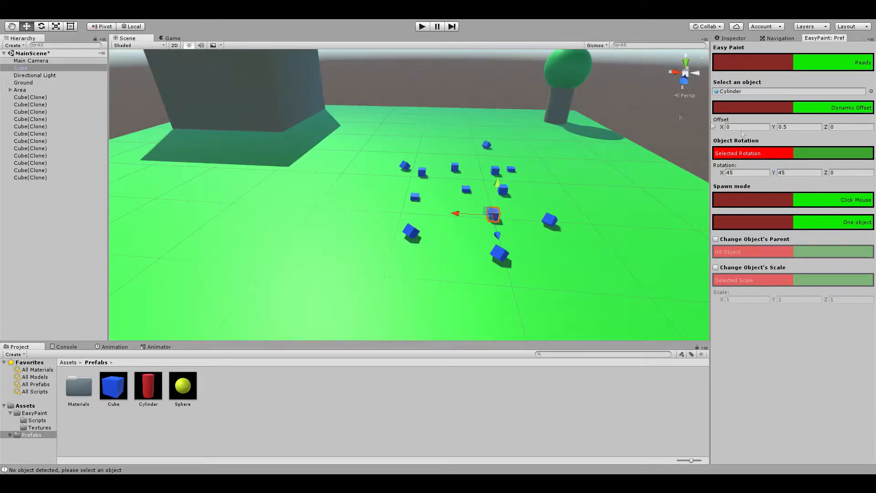
Switch the object rotation to Random Rotation and set the maximum rotation to 360 on X, Y and Z
left_click(801, 151)
left_click(797, 187)
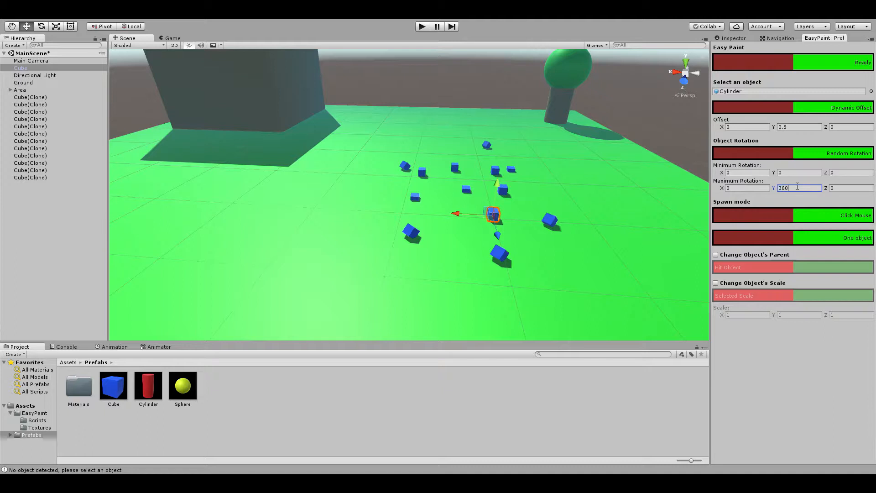
left_click(728, 189)
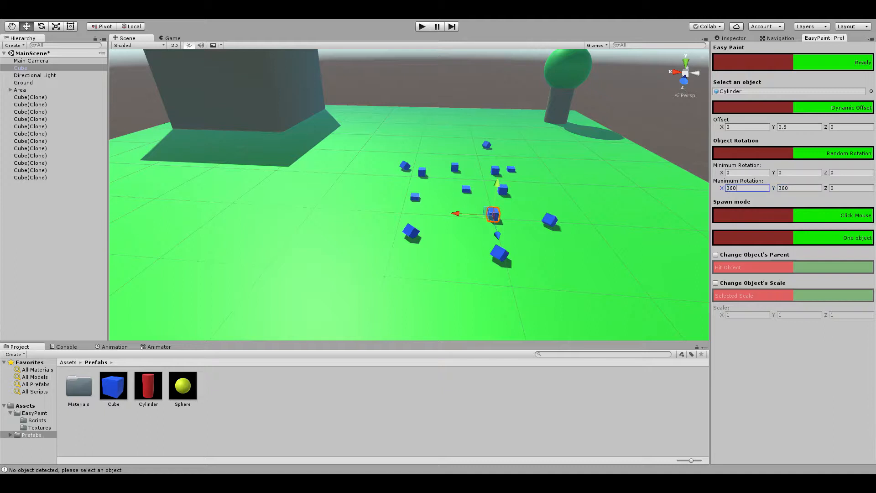
left_click(839, 188)
type("360")
Paint eight randomly rotated cylinders on the ground beside and among the blue cubes
left_click_drag(445, 83, 357, 222, "alt")
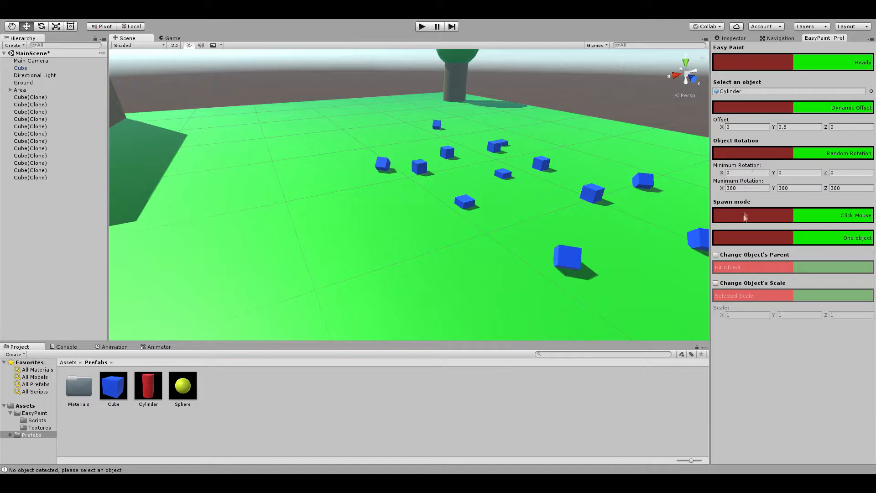
left_click(372, 250)
left_click(407, 209)
left_click(367, 198)
left_click(358, 161)
left_click(302, 206)
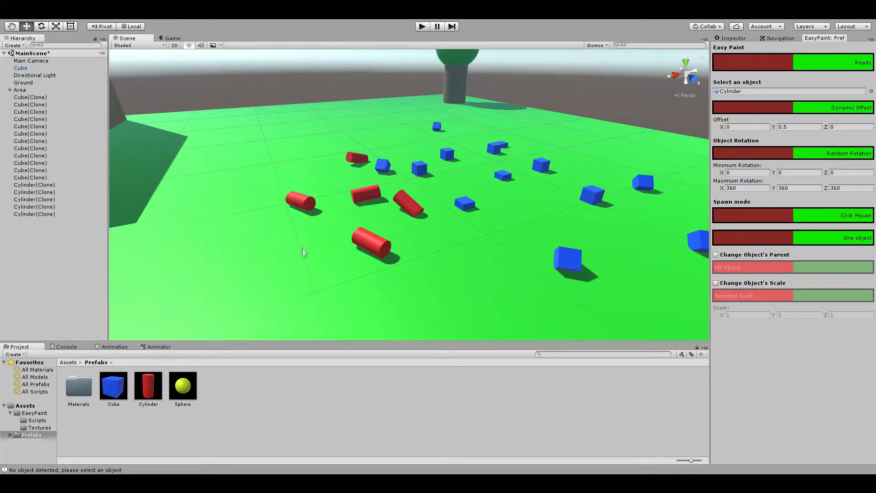
left_click(320, 274)
left_click(481, 264)
left_click(485, 187)
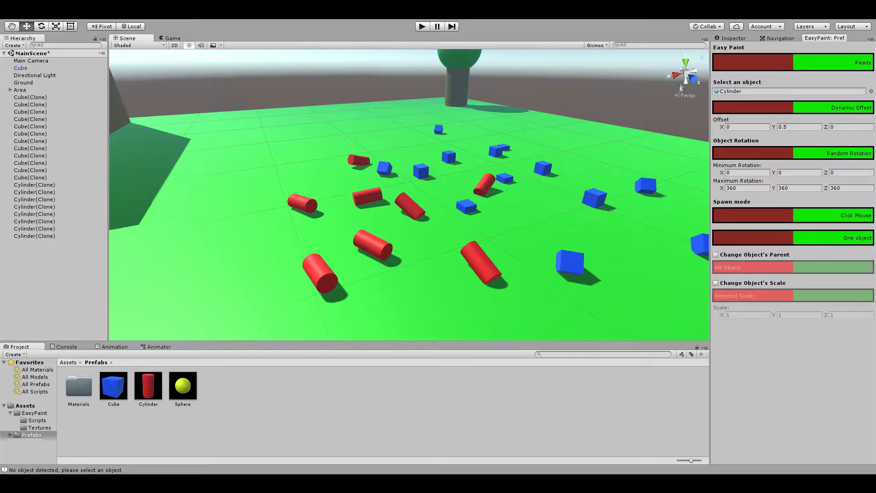
Examine the rotation values of the painted cylinders by going through them one after another in the Inspector
left_click(729, 39)
left_click(75, 236)
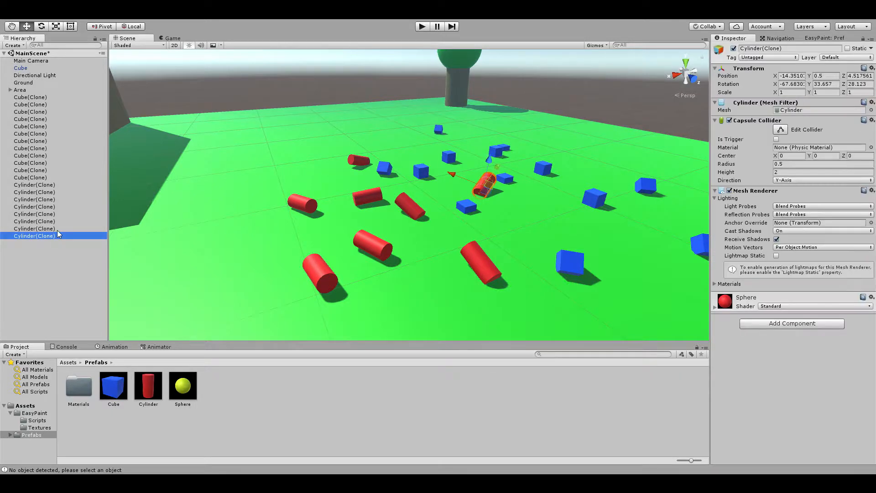
key("Up")
key("Up")
key("Up")
key("Up")
key("Up")
key("Up")
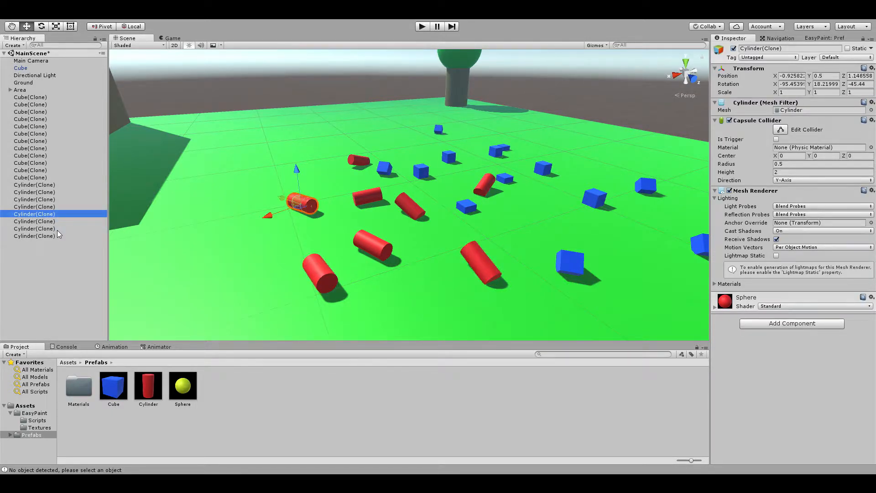
key("Up")
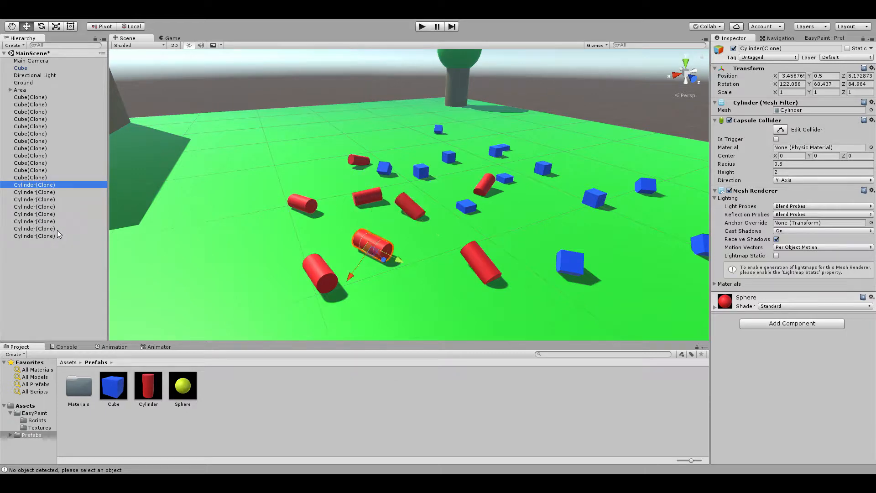
Preview the Hold Mouse spawn mode, return to Click Mouse, and paint individual cylinders on the ground around the cubes with Easy Paint set to Ready
left_click(551, 89)
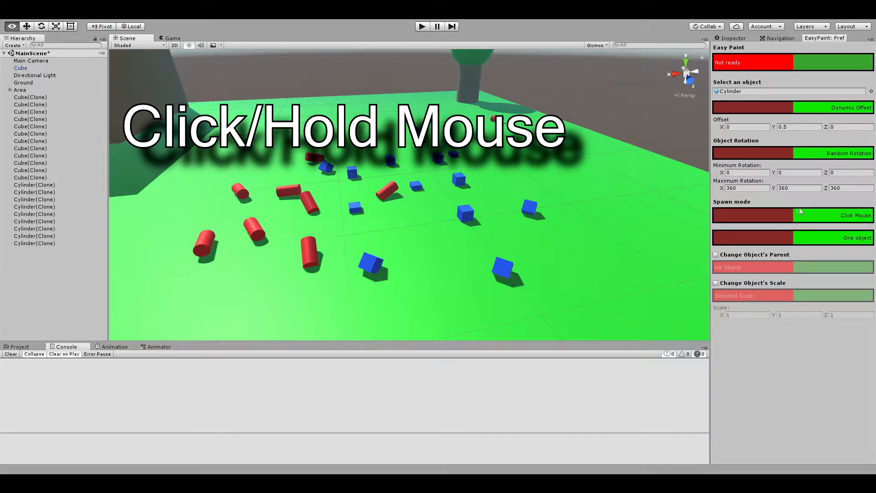
left_click(828, 215)
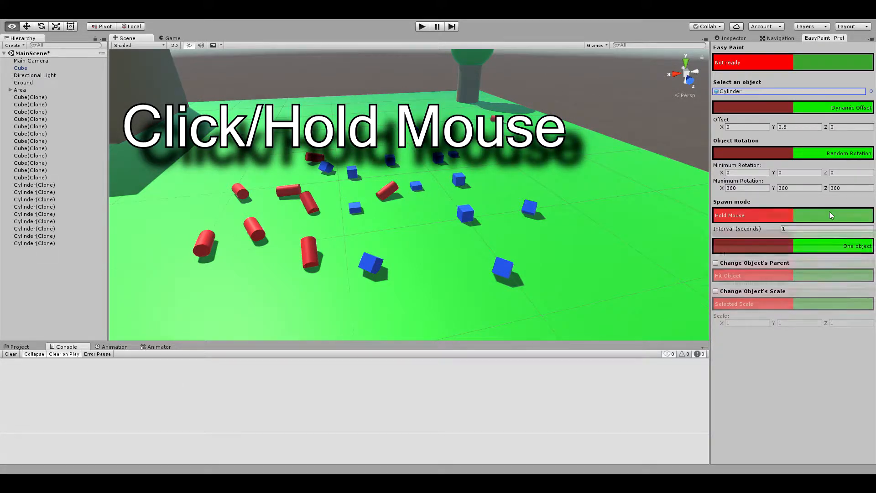
left_click(742, 216)
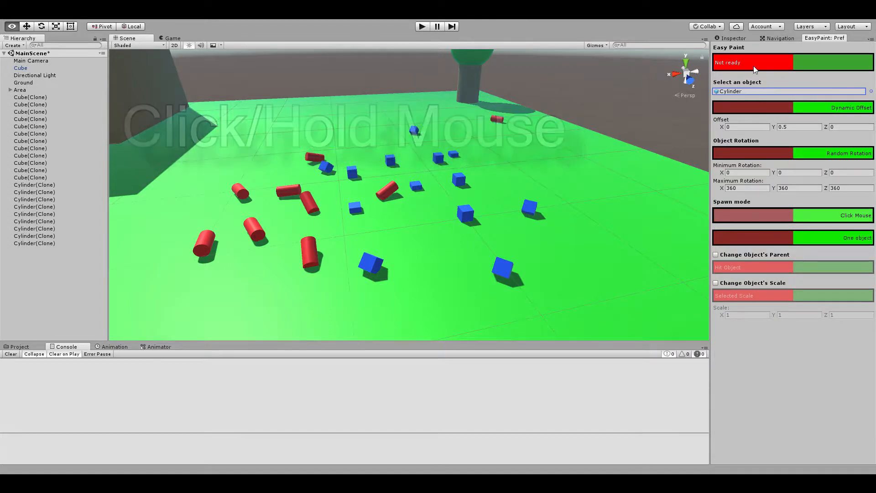
left_click(617, 206)
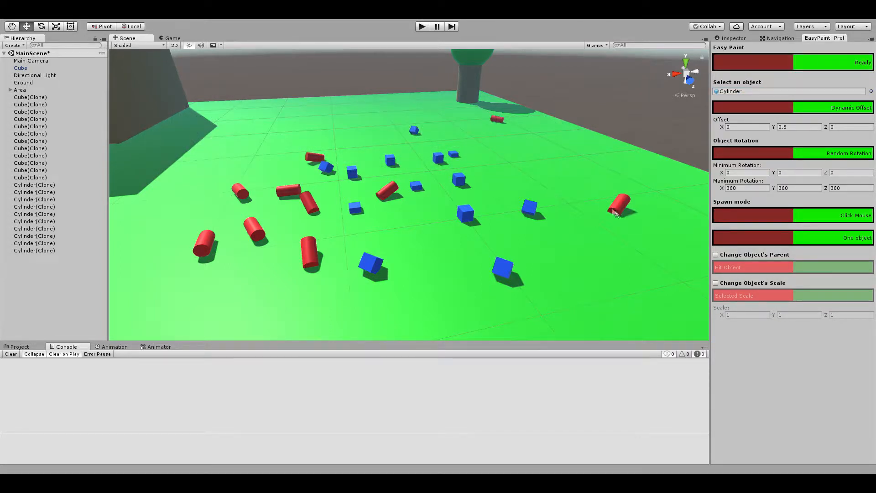
left_click(604, 199)
left_click(559, 185)
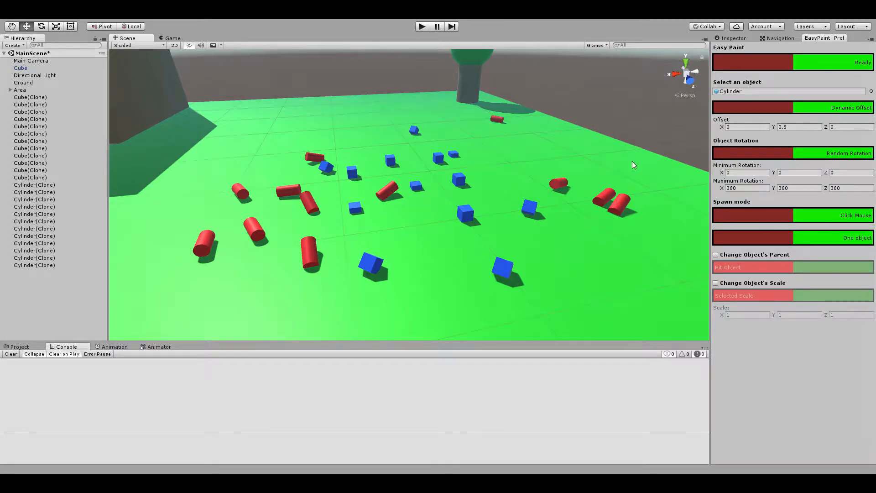
Switch the spawn mode to Hold Mouse with a 1-second interval and paint three cylinders in a row in front of the existing objects
left_click(757, 219)
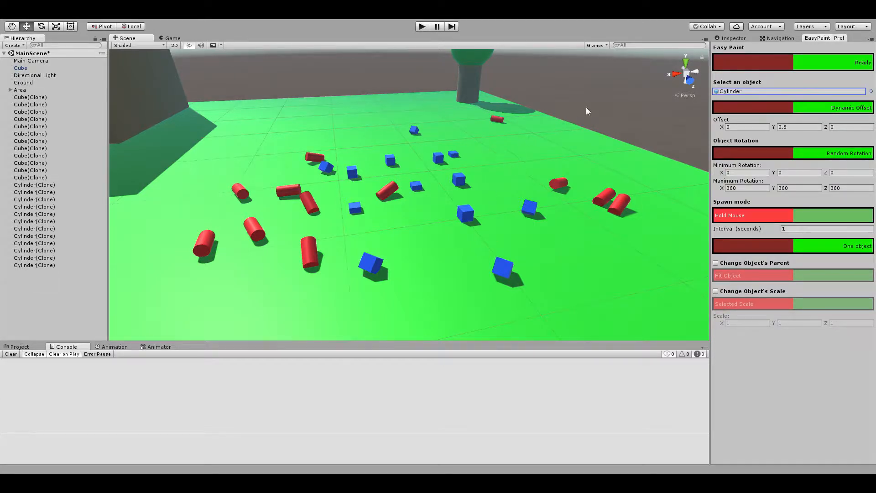
scroll(586, 109, "down", 3)
left_click_drag(589, 112, 671, 123, "alt")
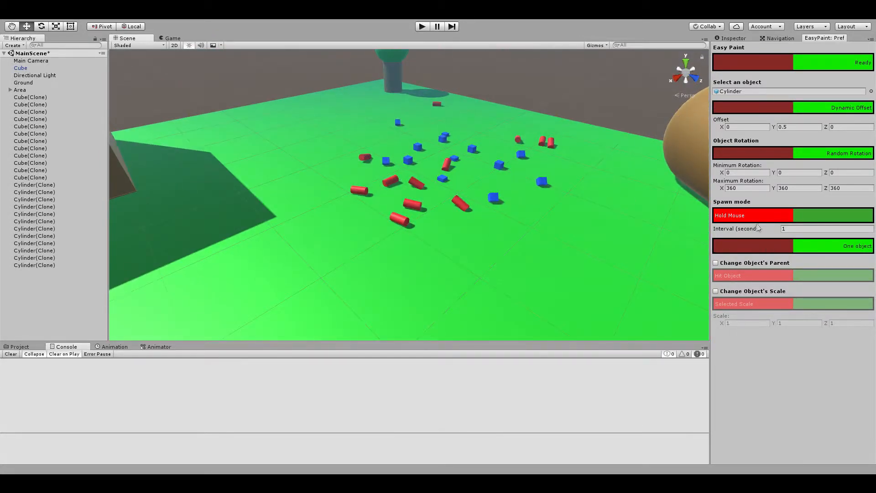
mouse_move(571, 100)
right_mouse_down()
mouse_move(543, 94)
mouse_move(563, 94)
right_mouse_up()
left_click(513, 250)
mouse_move(513, 250)
right_mouse_down()
mouse_move(493, 260)
mouse_move(458, 255)
right_mouse_up()
left_click(489, 260)
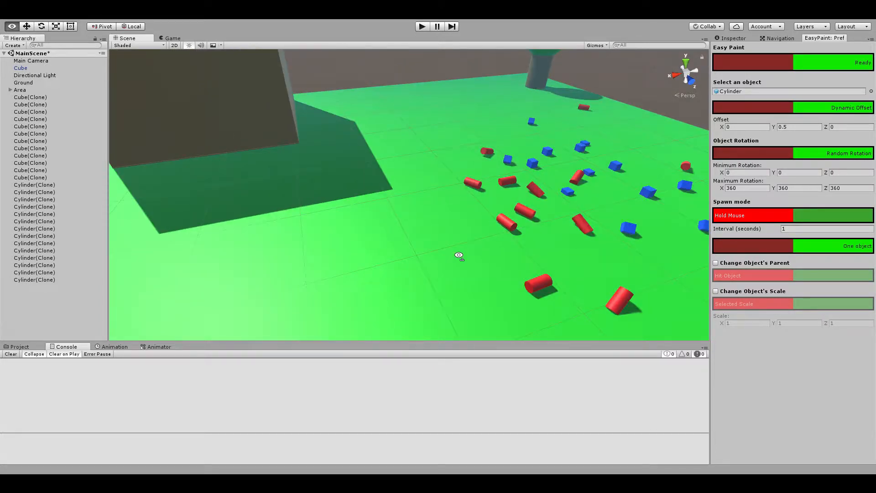
left_click(458, 256)
right_click_drag(459, 256, 524, 254)
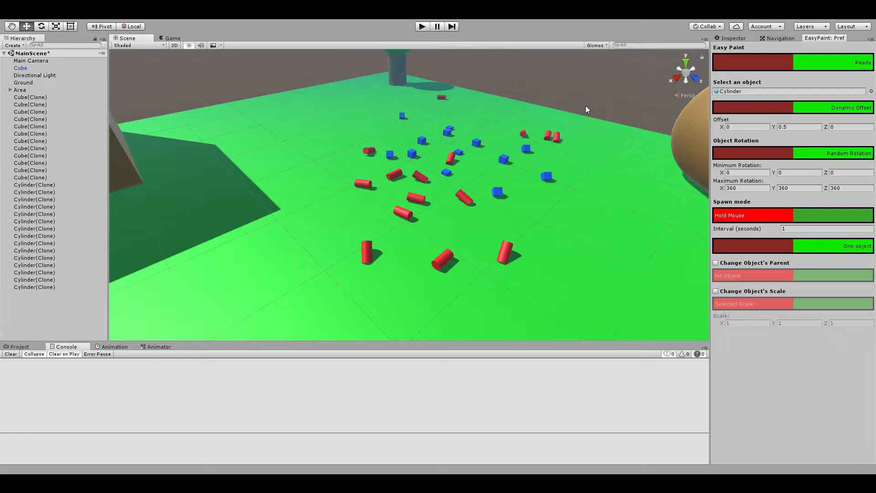
Set the Hold Mouse interval to 0.2 seconds and paint a continuous trail of cylinders around the existing objects
left_click(802, 229)
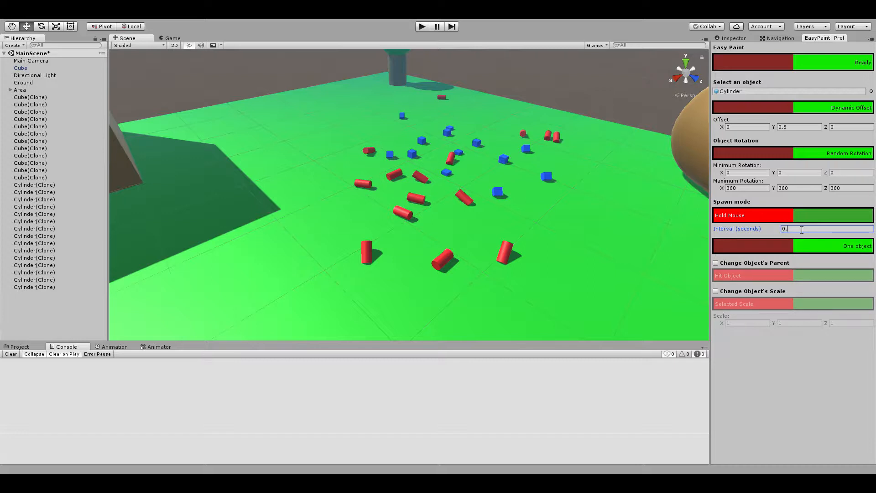
mouse_move(624, 94)
right_mouse_down()
mouse_move(616, 89)
mouse_move(613, 99)
right_mouse_up()
key("d")
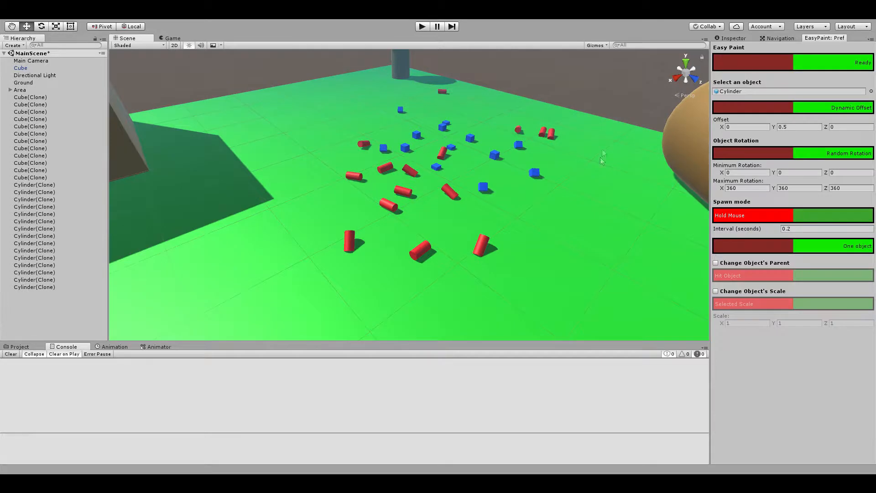
right_click_drag(566, 218, 482, 178)
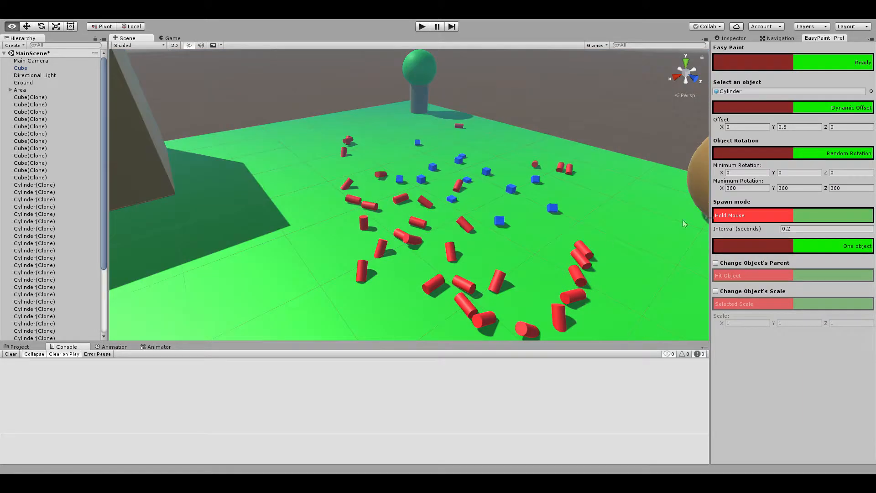
Preview the Multiple objects spawn option and return to One object
left_click(778, 243)
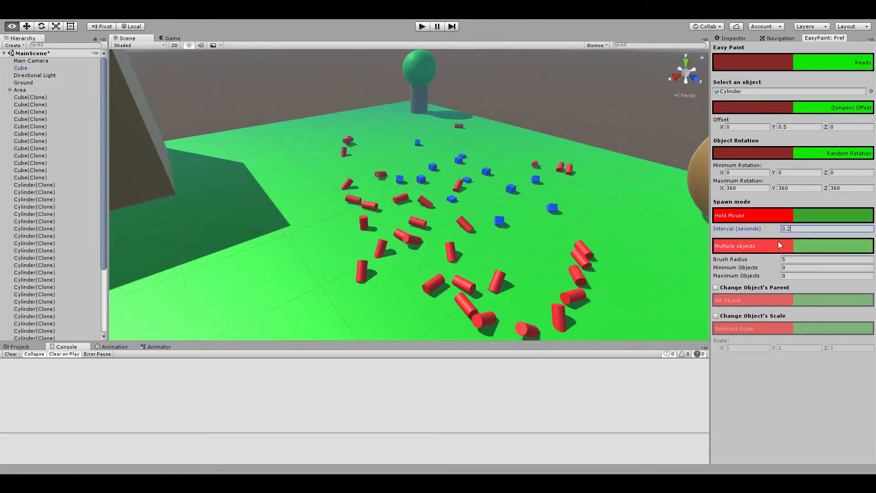
left_click(779, 243)
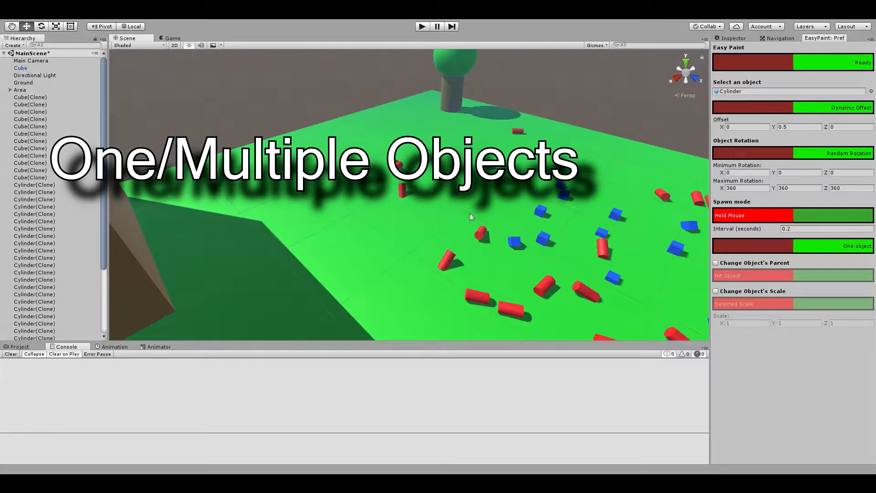
left_click(803, 228)
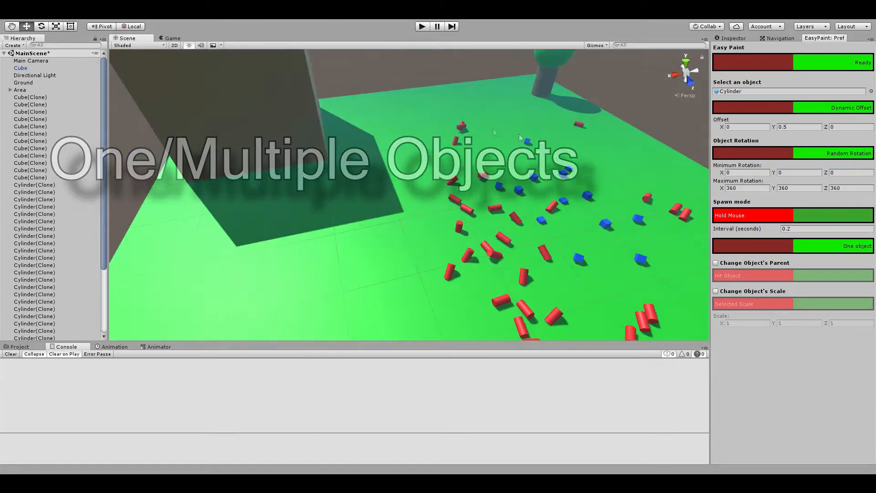
Switch the spawn option to Multiple objects and set the minimum objects to 5 and the maximum objects to 10
left_click(743, 248)
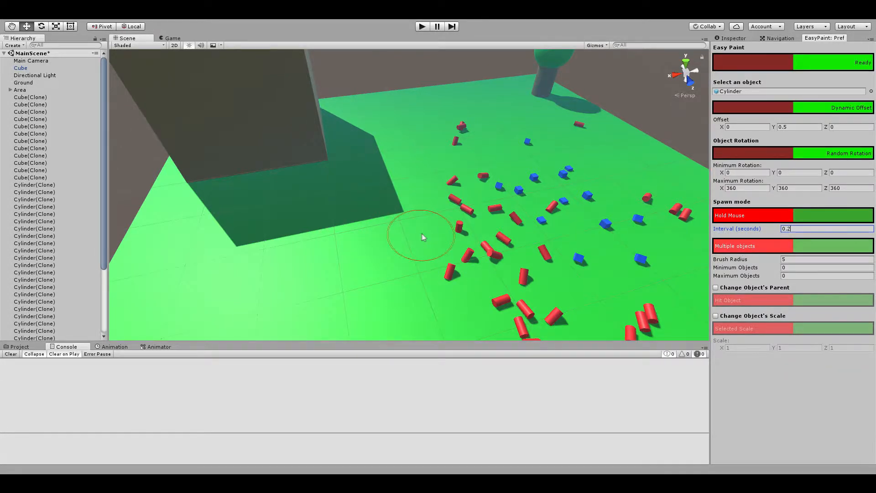
left_click_drag(417, 232, 695, 125, "alt")
scroll(684, 151, "up", 4)
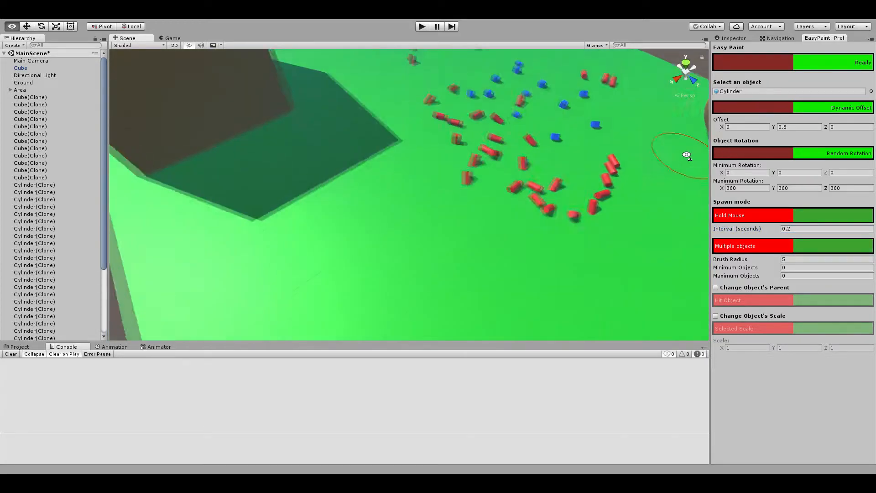
left_click(802, 268)
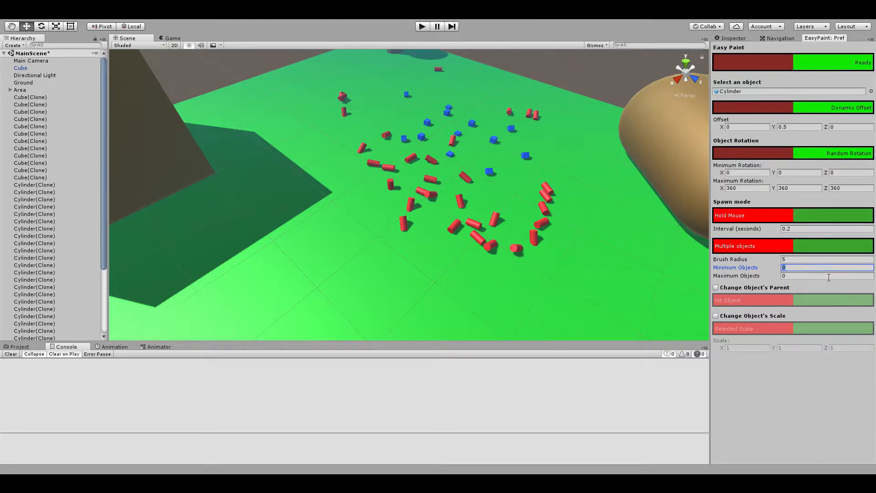
left_click(26, 347)
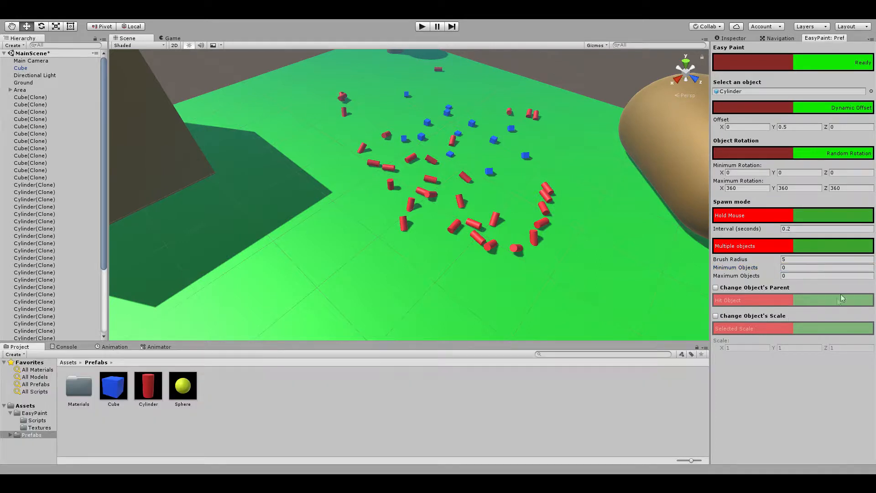
left_click(830, 268)
type("5")
left_click(830, 275)
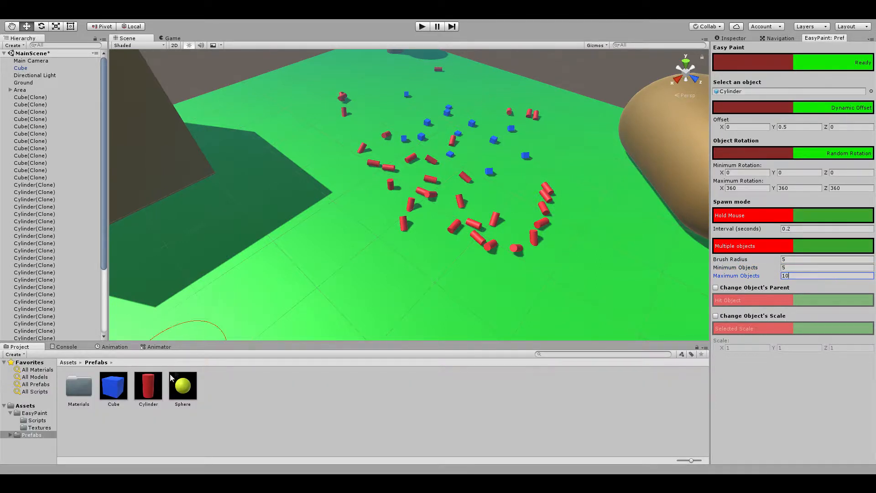
Assign the Cube prefab to Easy Paint, paint one cluster of cubes on the empty ground, and set the brush to Not ready
left_click_drag(116, 394, 808, 91)
mouse_move(629, 72)
right_mouse_down()
mouse_move(505, 106)
mouse_move(487, 208)
right_mouse_up()
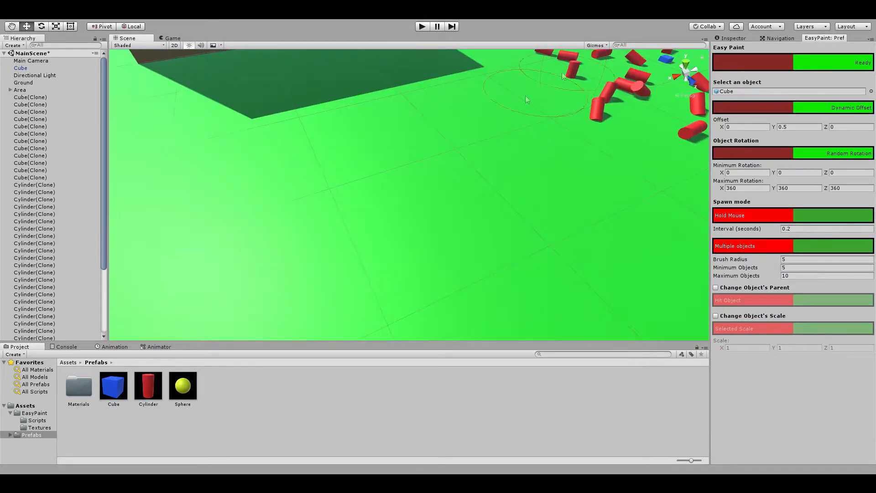
left_click(486, 207)
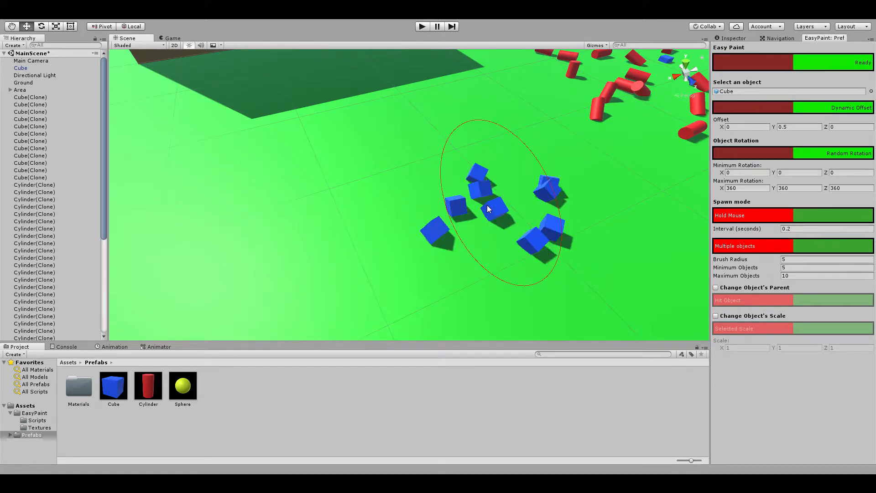
left_click(773, 70)
Examine the position and rotation values of the newly painted cubes by going through them one after another in the Inspector
right_click_drag(478, 218, 466, 231)
key("w")
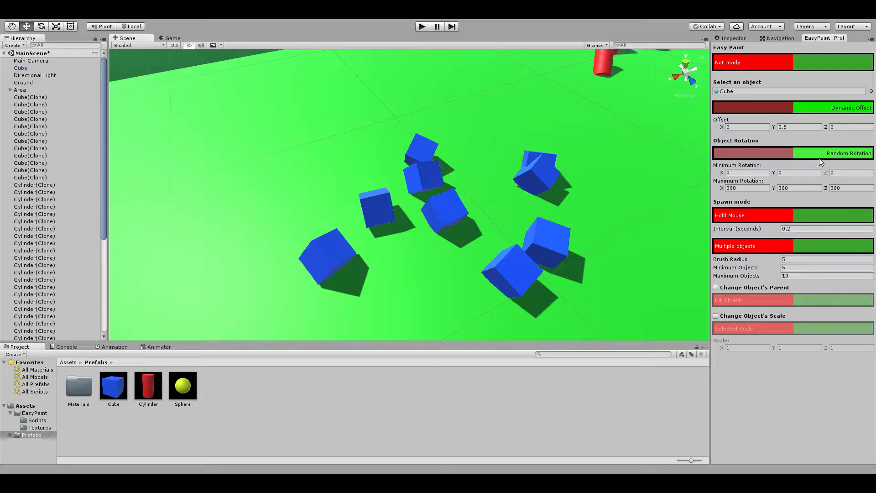
left_click(725, 37)
left_click(561, 241)
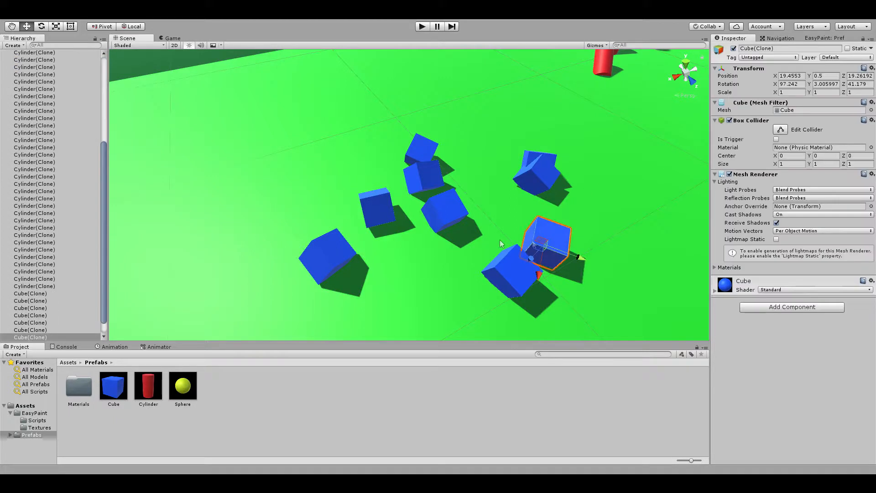
scroll(80, 338, "down", 1)
left_click(76, 338)
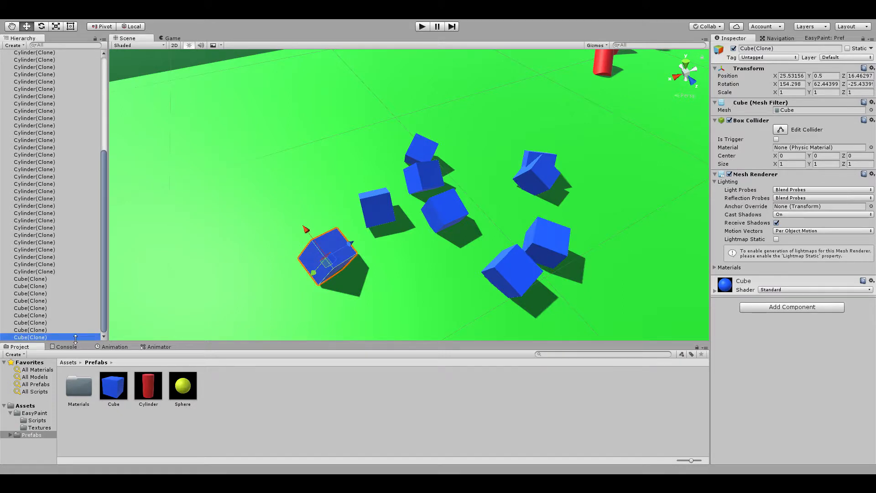
key("Up")
key("Up")
key("Up")
key("Up")
key("Up")
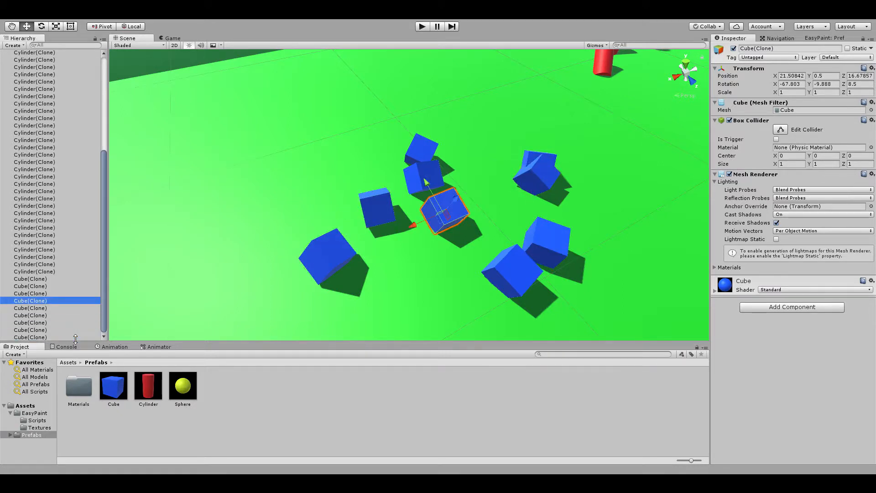
Set the Easy Paint brush to Ready and paint two clusters of cubes on the side of the large brown block
left_click(801, 162)
left_click(807, 39)
right_click_drag(527, 191, 273, 122)
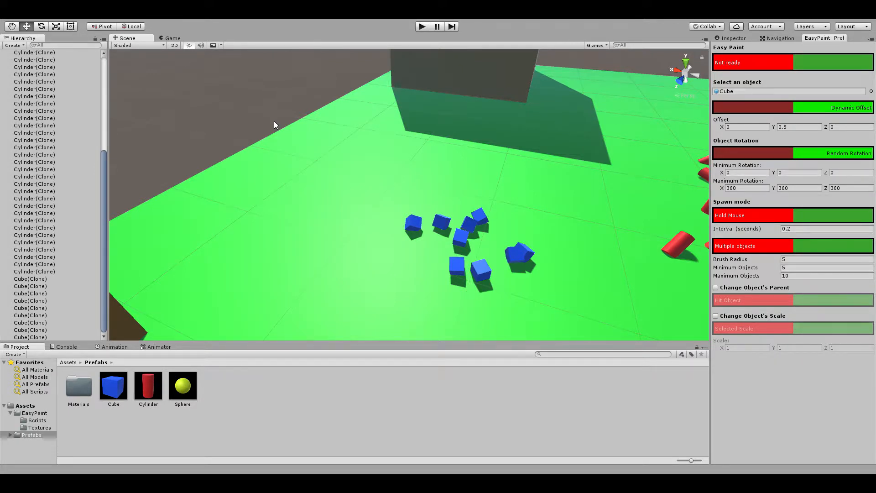
key("alt")
left_click_drag(460, 242, 452, 223, "alt")
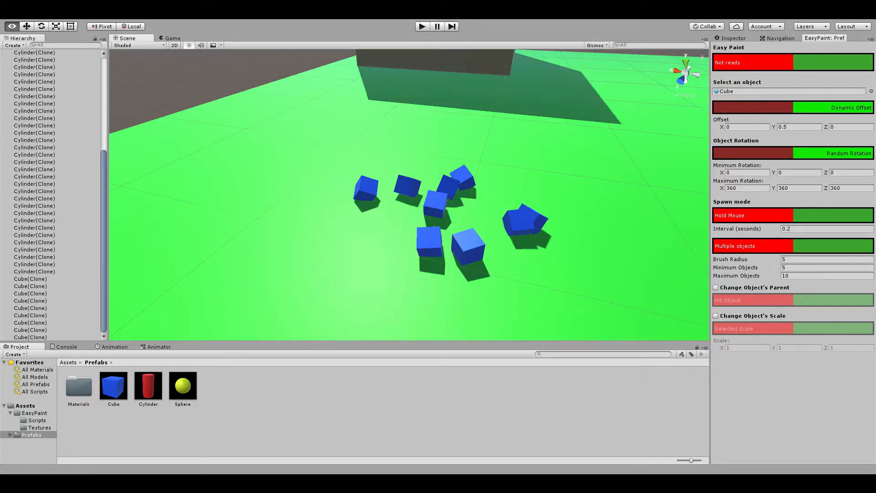
key("s")
right_click_drag(244, 83, 266, 105)
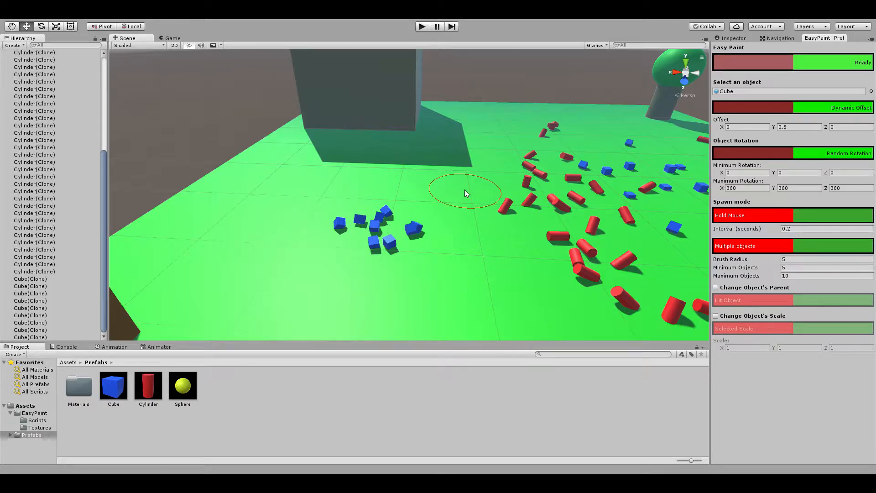
mouse_move(466, 190)
left_mouse_down("alt")
mouse_move(410, 59)
mouse_move(393, 61)
mouse_move(405, 51)
mouse_move(411, 64)
left_mouse_up("alt")
left_click(449, 174)
left_click(451, 121)
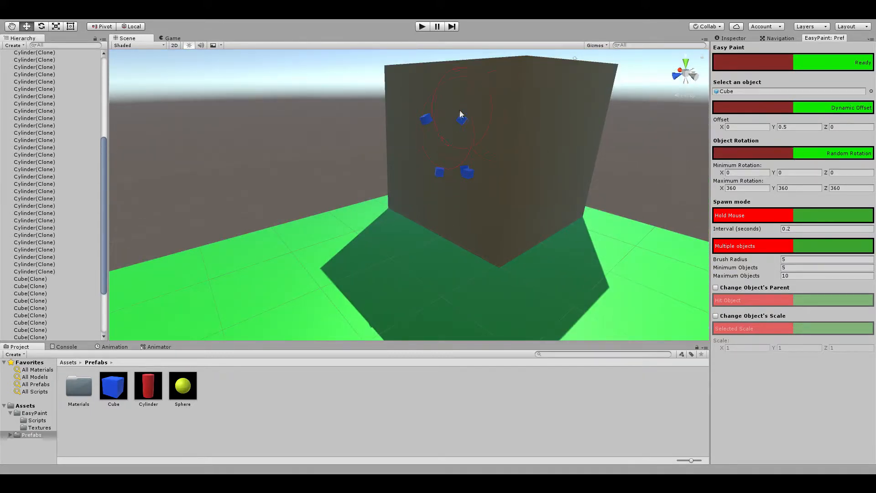
Paint a cluster of cubes on the round green top of the tree
left_click_drag(455, 123, 565, 108, "alt")
left_click_drag(328, 184, 439, 175, "alt")
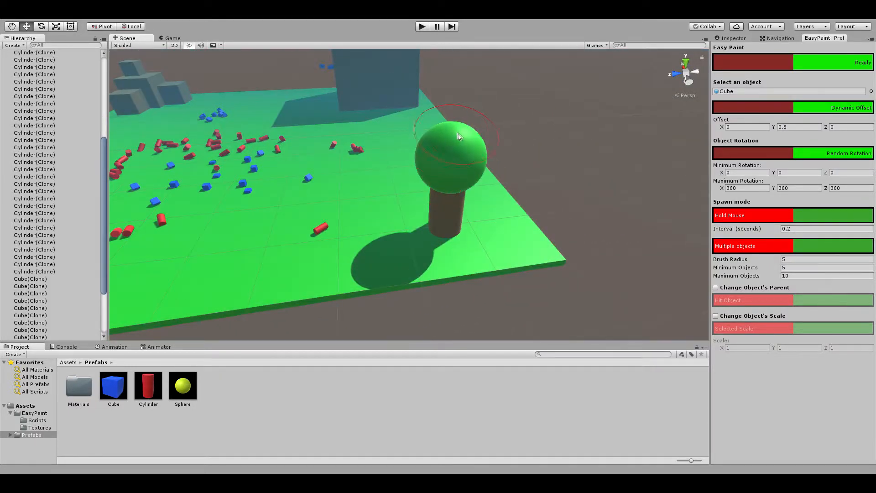
left_click_drag(474, 155, 414, 158)
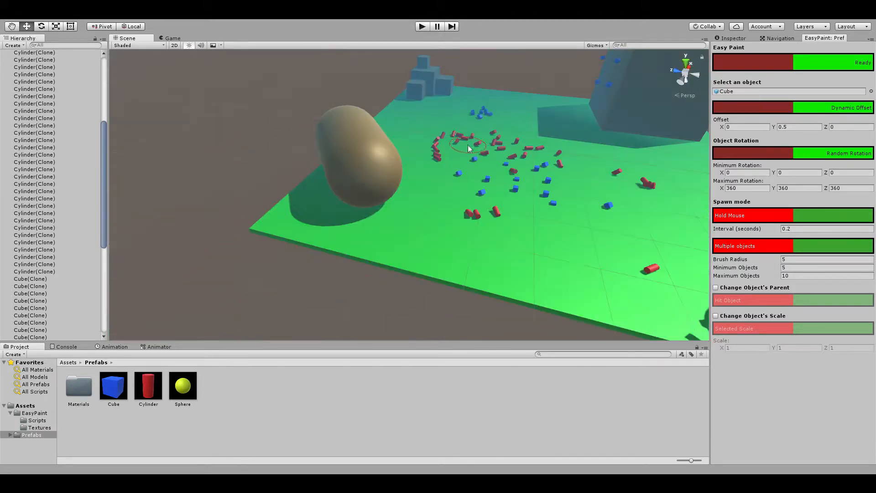
Set the brush radius to 28.37 and paint one wide cluster of cubes over the ground
left_click(805, 259)
type("15")
mouse_move(742, 259)
left_mouse_down()
mouse_move(783, 264)
mouse_move(44, 274)
left_mouse_up()
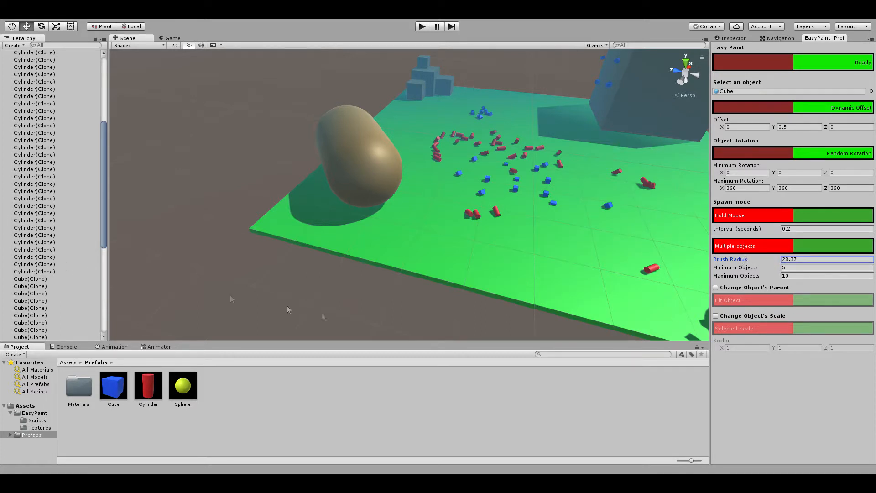
left_click(522, 165)
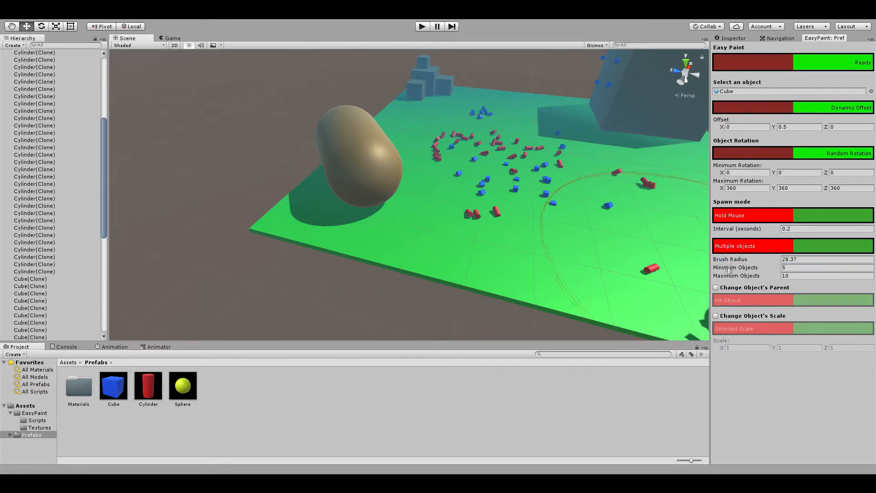
Set the minimum objects to 35 and the maximum objects to 50, and assign the Sphere prefab to Easy Paint
left_click(815, 268)
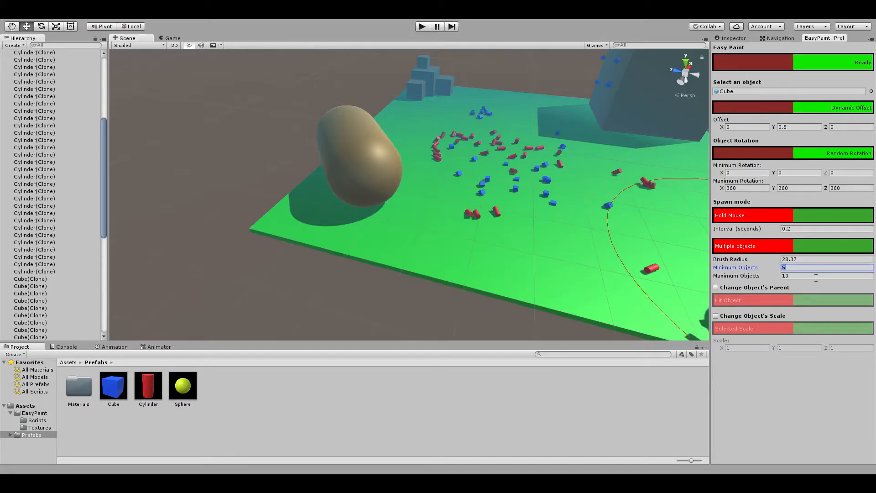
left_click(815, 277)
type("50")
left_click_drag(190, 394, 846, 88)
Paint several large, overlapping clusters of spheres across the whole ground
left_click(552, 182)
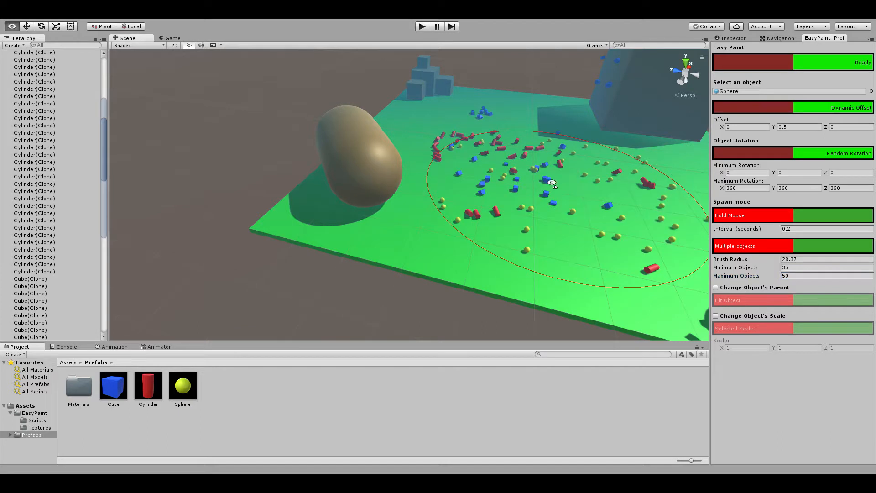
scroll(532, 95, "down", 2)
left_click(521, 133)
left_click(450, 142)
left_click(499, 210)
left_click(599, 206)
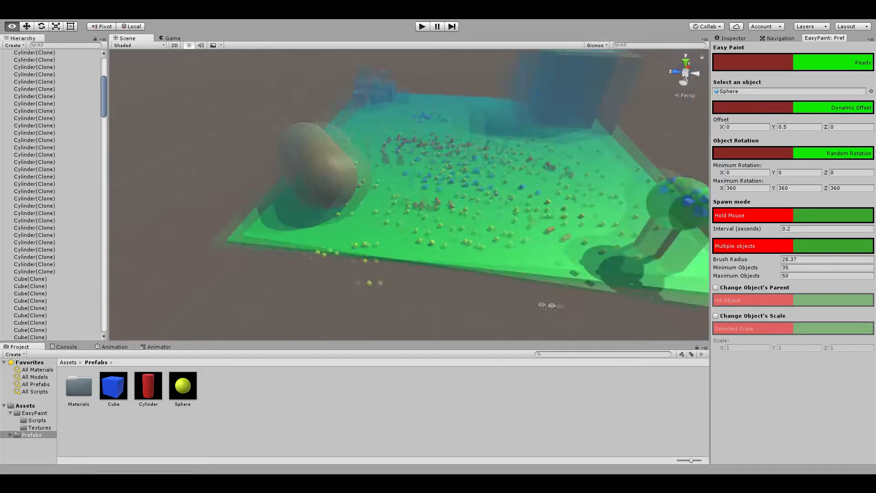
Set the minimum objects to 5, the maximum objects to 10 and the brush radius to 15
left_click(800, 265)
type("5")
left_click(803, 275)
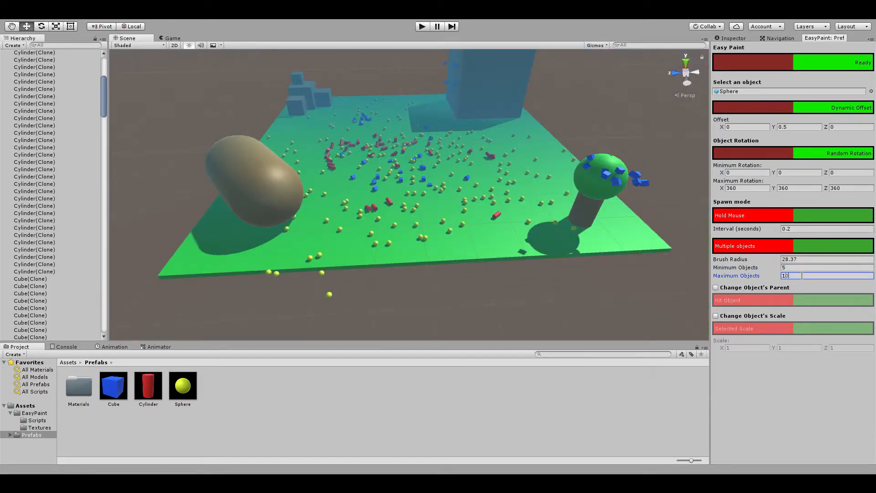
left_click(800, 259)
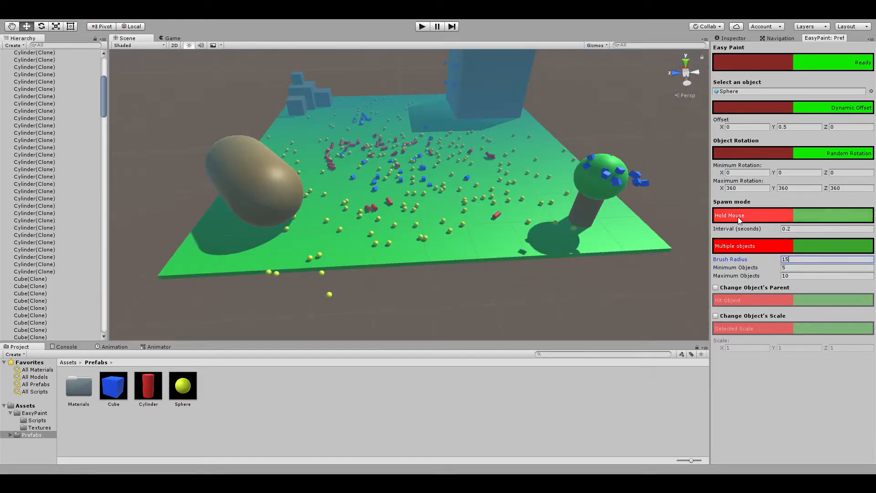
Paint spheres in Hold Mouse mode over the ground and the top of the large brown block
left_click_drag(482, 221, 484, 216)
mouse_move(484, 216)
right_mouse_down()
mouse_move(497, 230)
mouse_move(481, 201)
mouse_move(637, 128)
mouse_move(639, 141)
mouse_move(368, 219)
right_mouse_up()
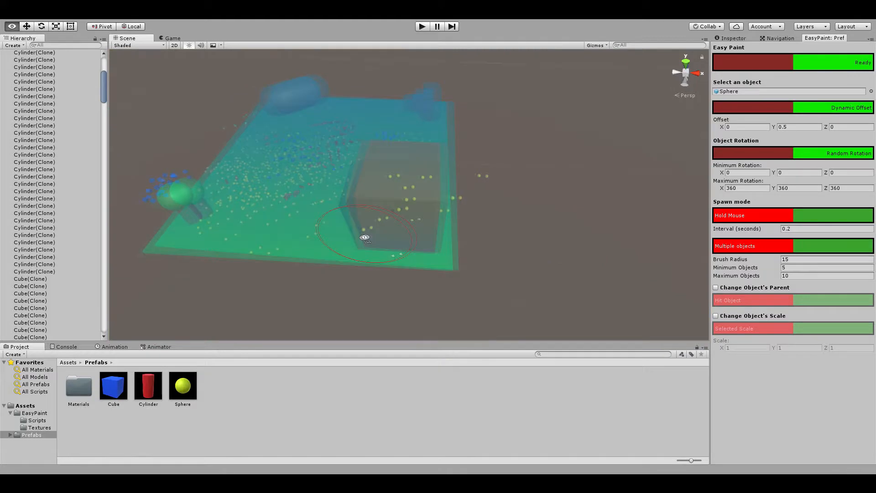
right_click_drag(418, 167, 418, 163)
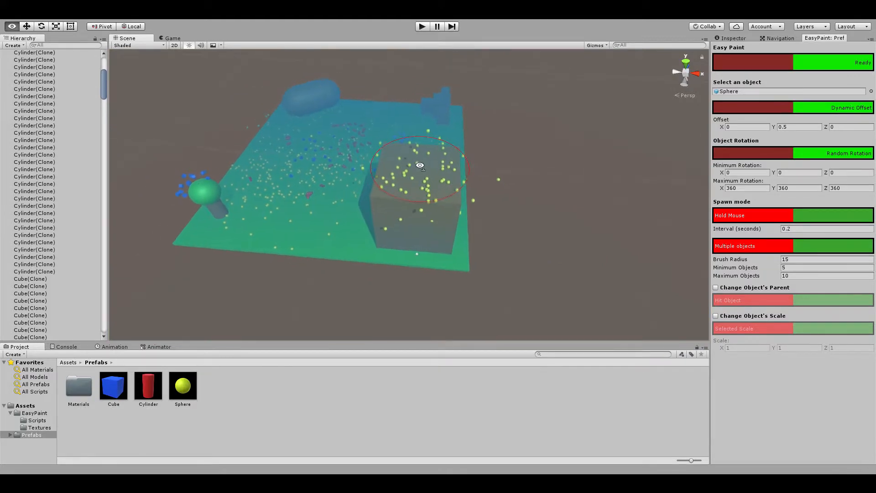
mouse_move(612, 184)
right_mouse_down()
mouse_move(588, 145)
mouse_move(522, 140)
mouse_move(454, 94)
mouse_move(299, 94)
mouse_move(326, 123)
right_mouse_up()
right_click_drag(511, 118, 573, 145)
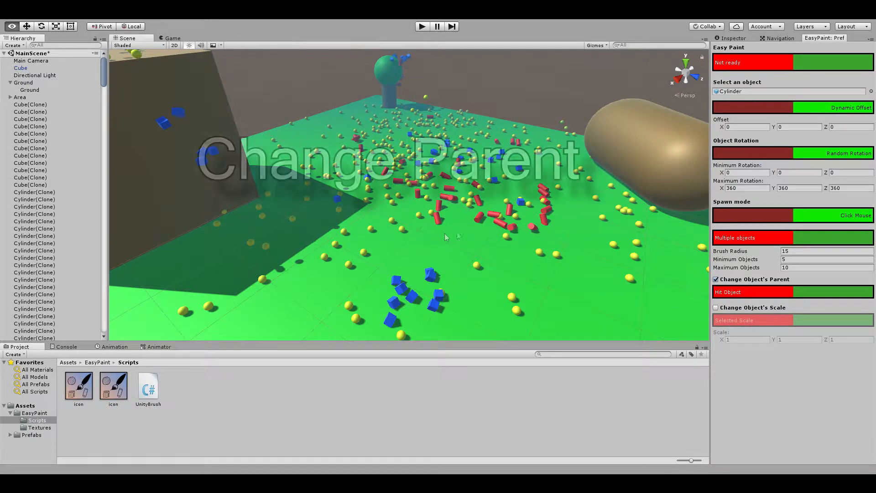
Toggle Change Object's Parent off and on, then preview the Specific Object option and return to Hit Object
left_click(716, 280)
left_click(714, 279)
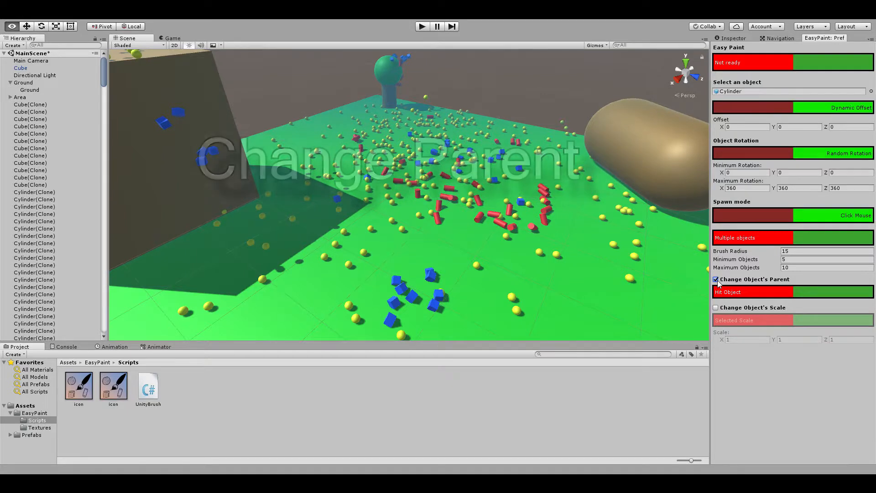
left_click(776, 293)
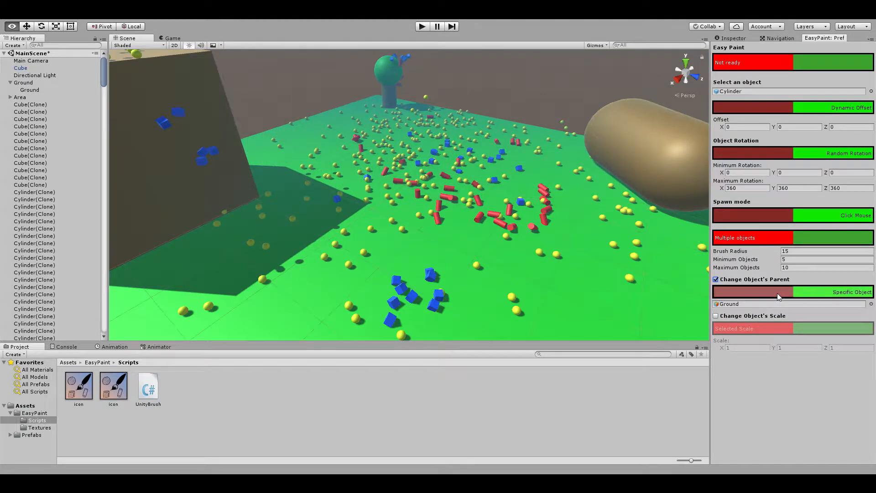
left_click(803, 286)
Set the brush to Ready and paint a cluster of cylinders on the side of the large brown block
scroll(573, 106, "down", 5)
scroll(573, 106, "up", 4)
right_click_drag(572, 106, 500, 102)
left_click(777, 63)
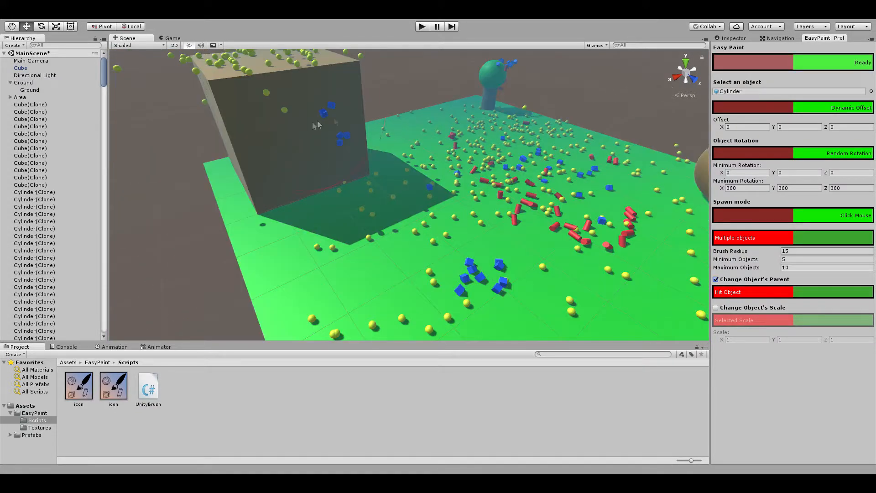
left_click(300, 138)
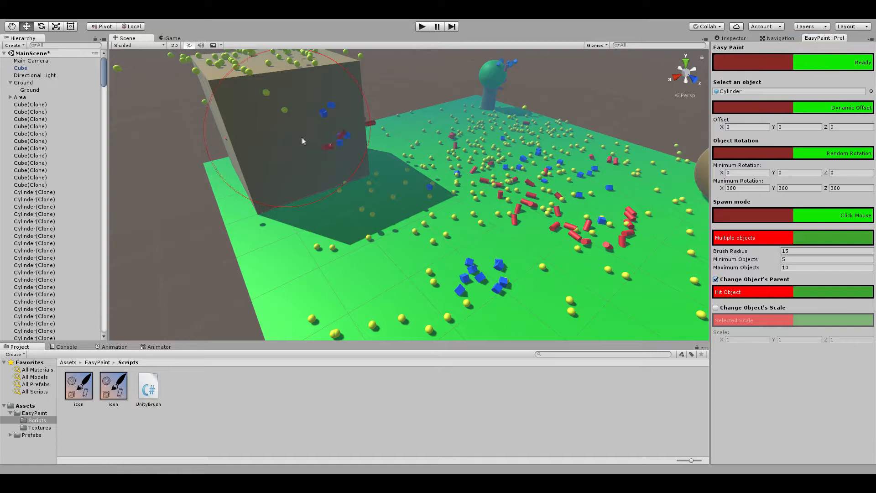
Paint a cluster of cylinders on the large capsule and set the brush to Not ready
mouse_move(607, 84)
right_mouse_down()
mouse_move(642, 72)
mouse_move(650, 82)
mouse_move(574, 96)
right_mouse_up()
right_click_drag(493, 144, 485, 177)
left_click(485, 178)
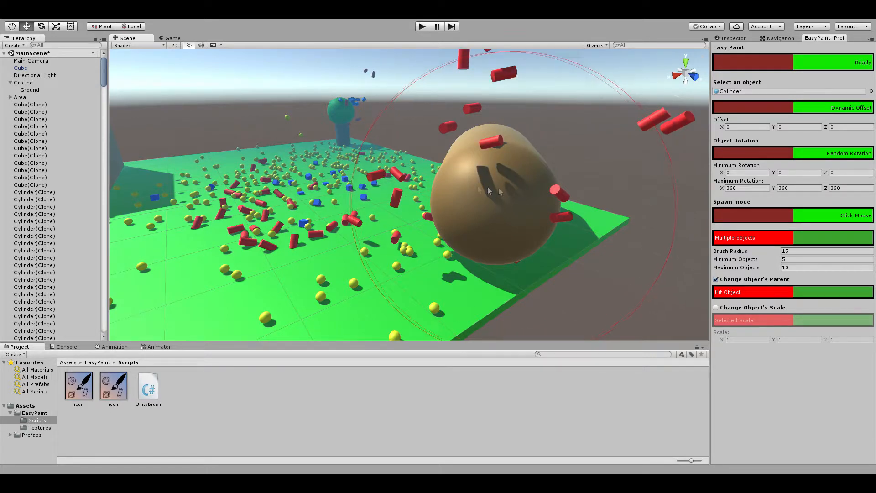
key("s")
mouse_move(579, 154)
right_mouse_down()
mouse_move(587, 147)
mouse_move(579, 150)
right_mouse_up()
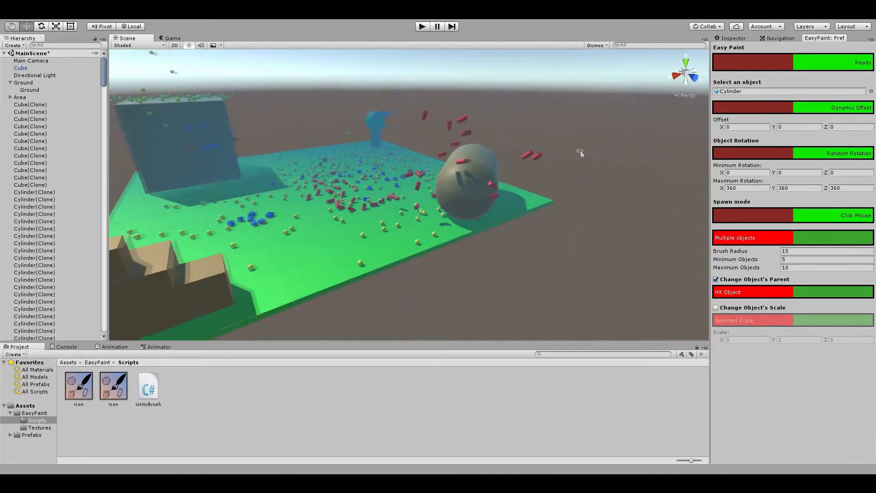
left_click(758, 61)
Select a cylinder painted beside the capsule and examine its parent in the Hierarchy
left_click(727, 40)
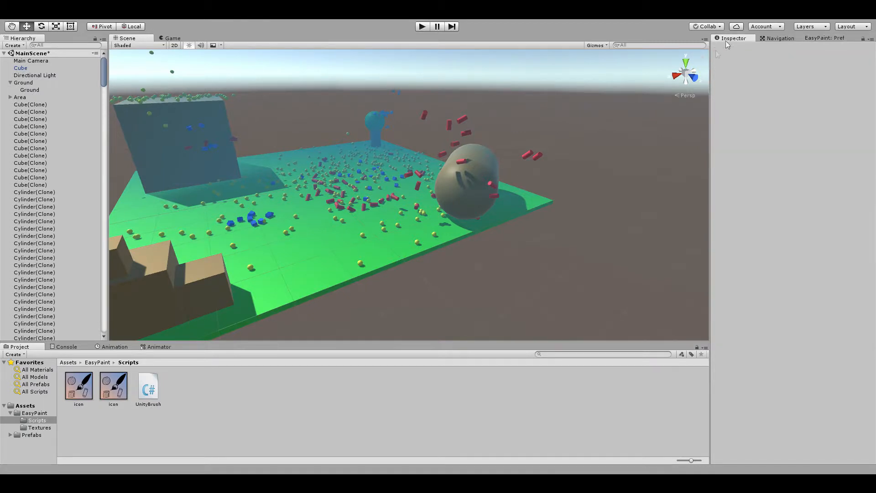
left_click(533, 156)
key("w")
right_click_drag(534, 156, 557, 147)
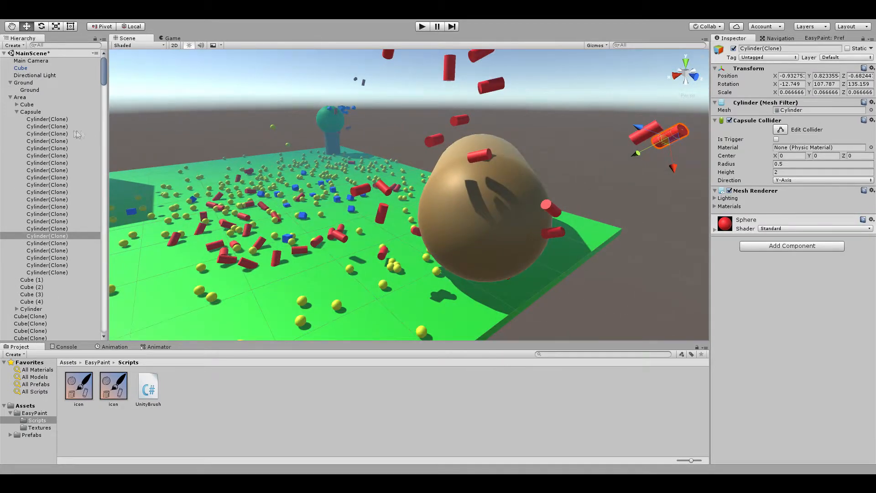
left_click(48, 114)
double_click(40, 114)
Examine the parent of the cylinders painted on the large block, and collapse the Cube and Capsule entries in the Hierarchy
left_click(449, 128)
key("a")
right_click_drag(449, 128, 439, 172)
key("w")
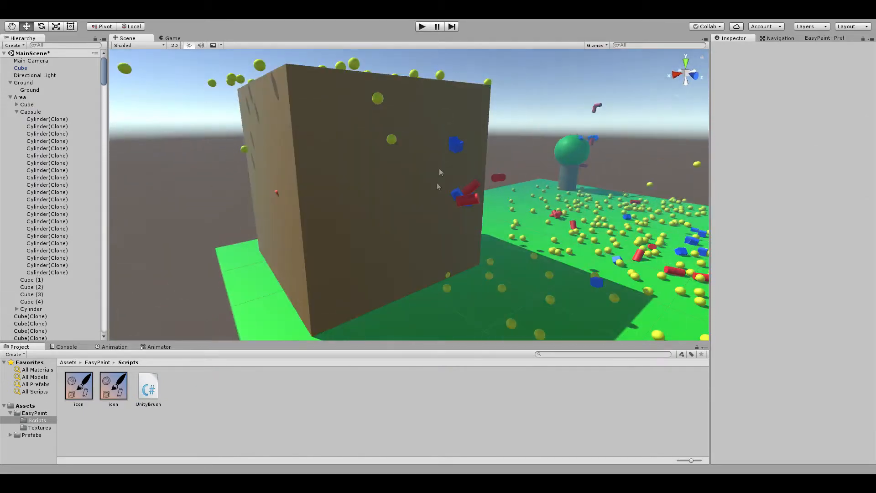
left_click(465, 202)
double_click(27, 105)
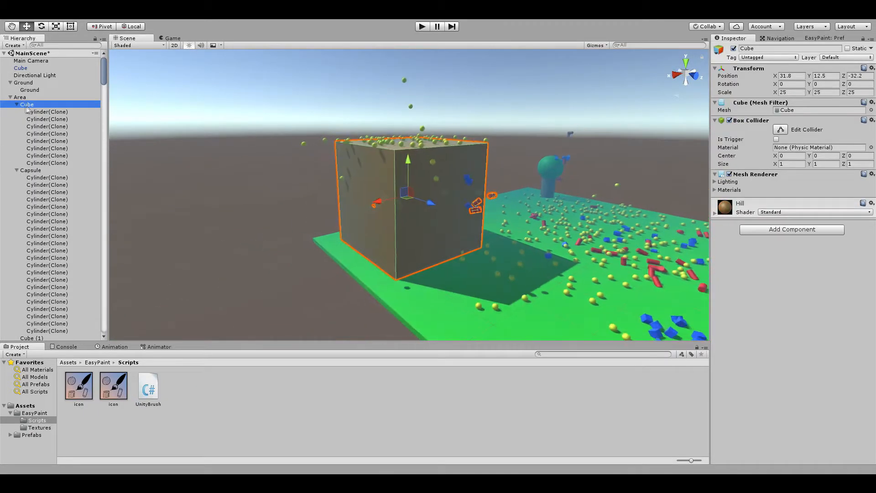
left_click(17, 104)
left_click(17, 112)
Collapse the Area and Ground groups and look through the clones at the root of the Hierarchy
left_click(205, 182)
right_click_drag(205, 182, 283, 188)
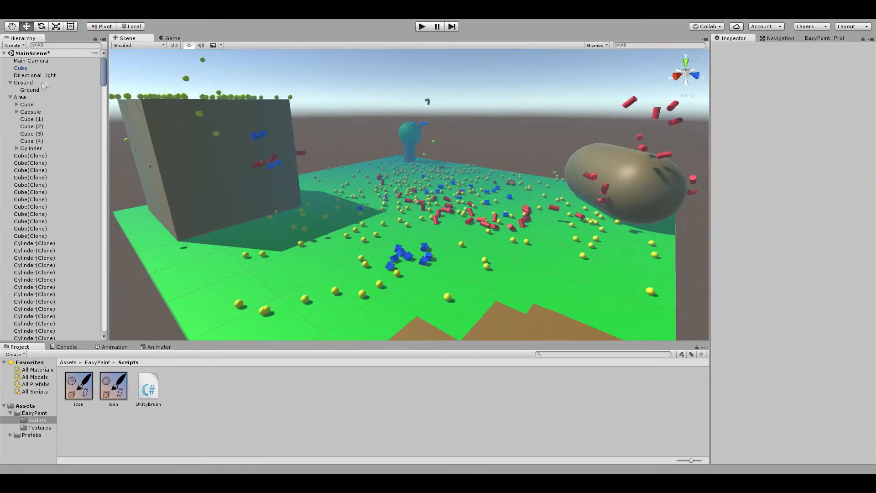
left_click(10, 97)
left_click(10, 83)
left_click(48, 97)
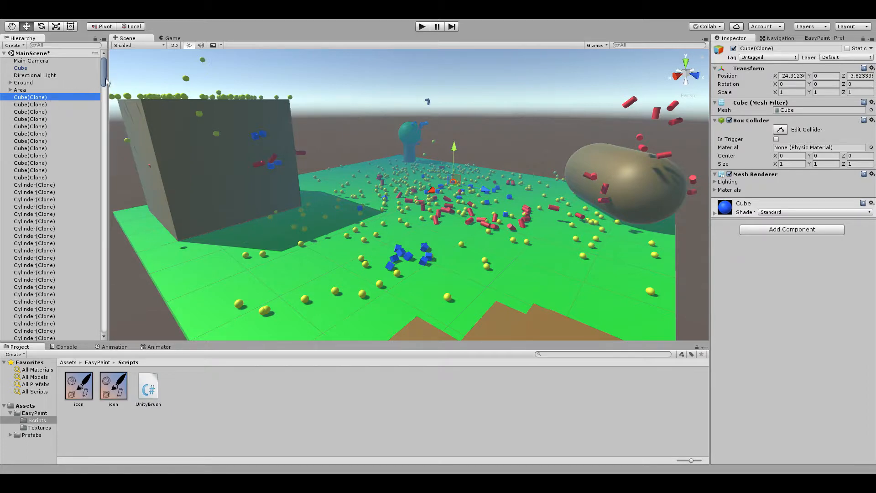
mouse_move(103, 81)
left_mouse_down()
mouse_move(93, 326)
mouse_move(68, 53)
left_mouse_up()
Switch the Easy Paint parent option to Specific Object with Ground as the parent
left_click(484, 141)
mouse_move(486, 138)
right_mouse_down()
mouse_move(508, 125)
mouse_move(546, 176)
mouse_move(482, 163)
mouse_move(511, 174)
right_mouse_up()
key("w")
key("s")
key("w")
key("s")
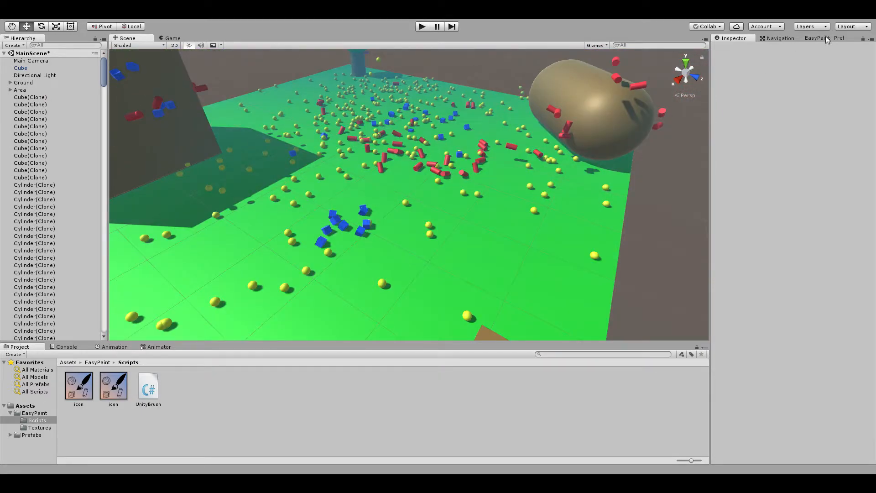
left_click(826, 39)
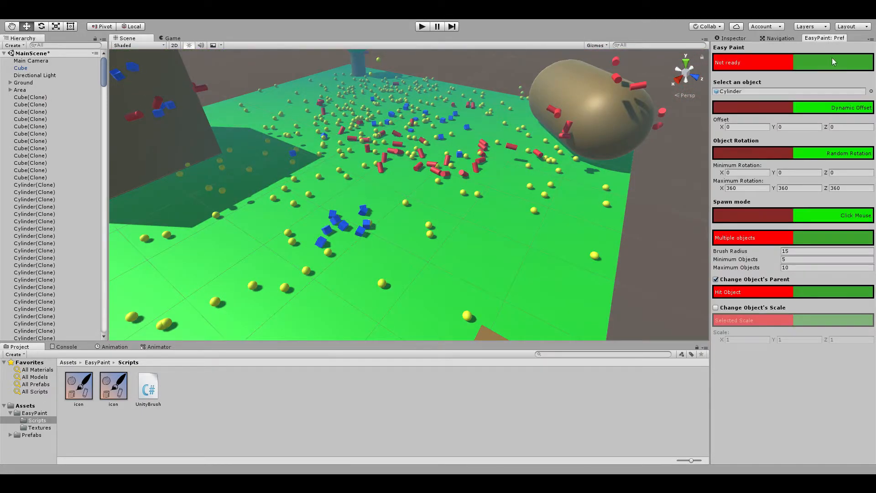
left_click(779, 294)
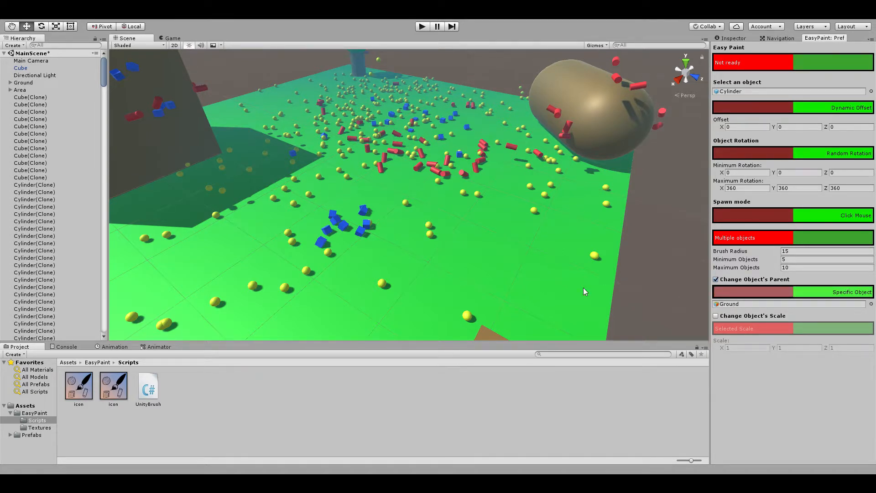
left_click_drag(31, 83, 267, 91)
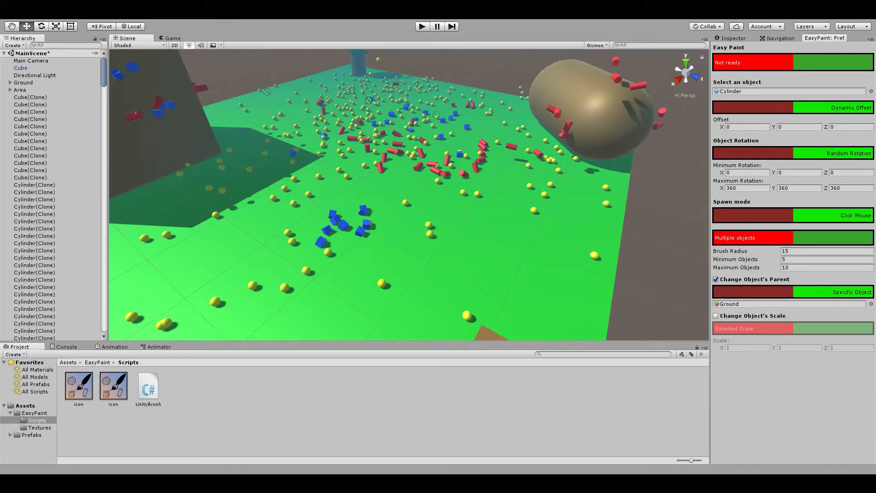
left_click_drag(755, 289, 770, 305)
Set the brush to Ready, paint several cylinder clusters across the ground, and check the clones listed under Ground in the Hierarchy
left_click(778, 68)
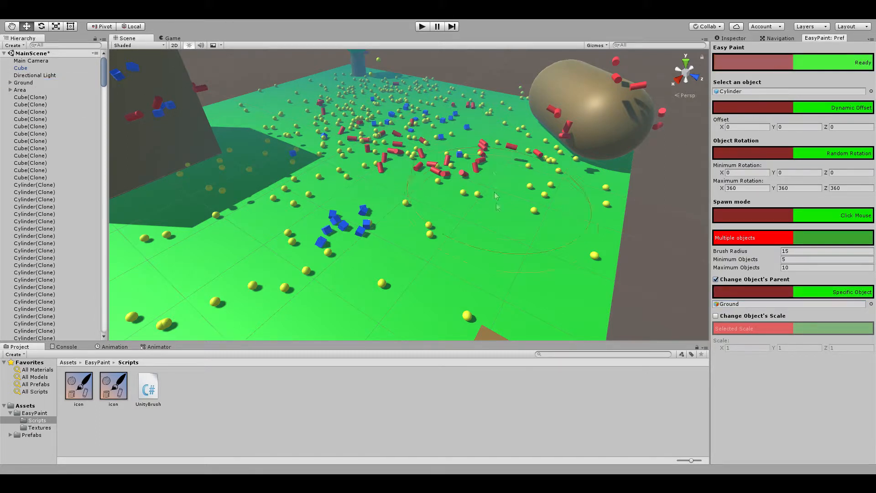
right_click(495, 241)
right_click(422, 234)
right_click(295, 179)
right_click(280, 128)
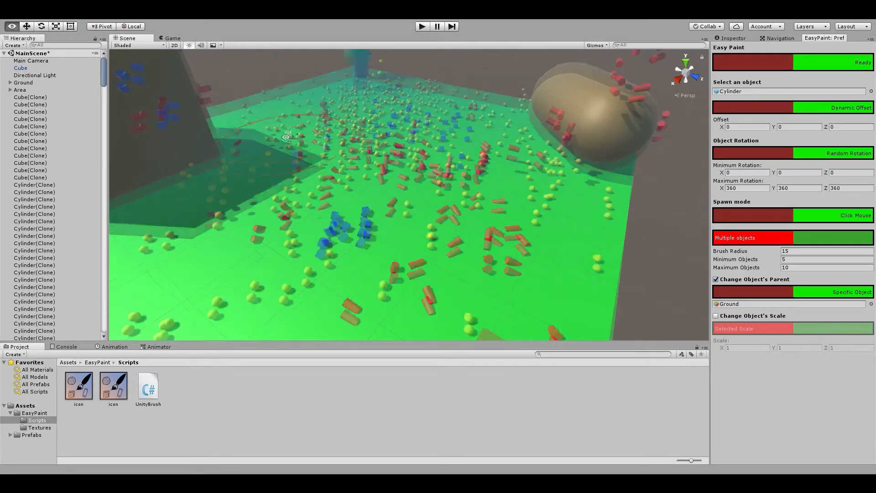
left_click(10, 83)
scroll(74, 147, "down", 10)
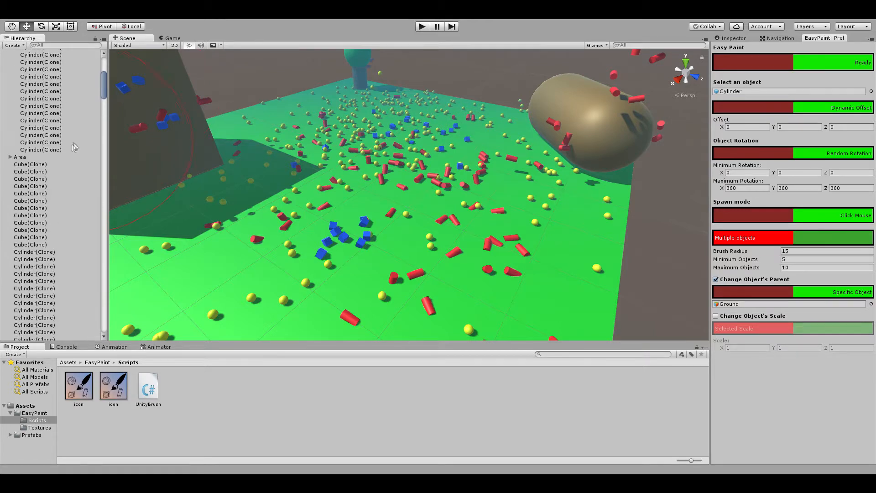
Examine individual cylinder clones under Ground in the Hierarchy, locate the object assigned as specific parent, and collapse Ground
double_click(71, 143)
left_click(64, 128)
left_click(64, 121)
left_click_drag(64, 130, 64, 117)
double_click(65, 112)
left_click(67, 106)
left_click(59, 129)
scroll(64, 117, "up", 8)
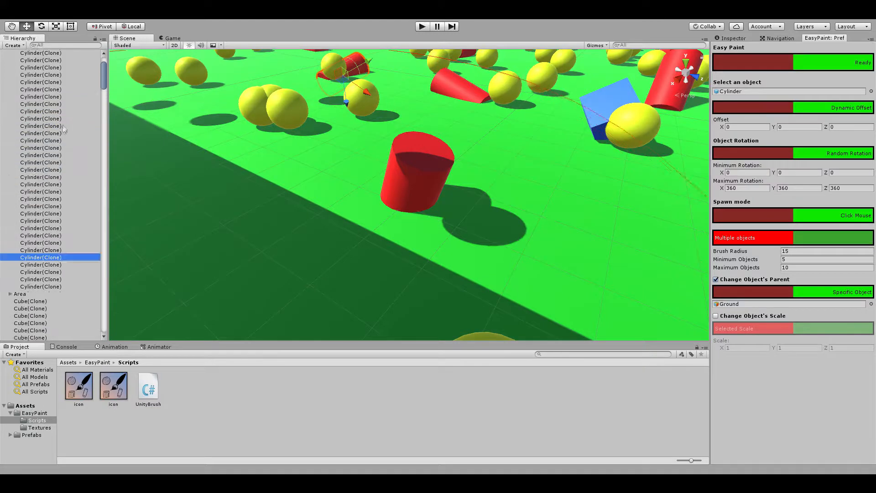
left_click(775, 305)
left_click(15, 84)
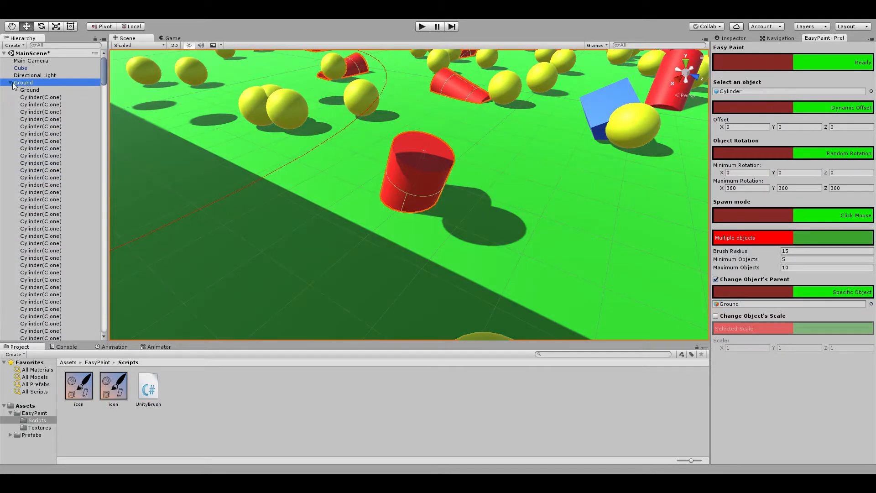
left_click(11, 83)
Set the Easy Paint brush to Not ready
left_click(829, 67)
scroll(559, 138, "down", 4)
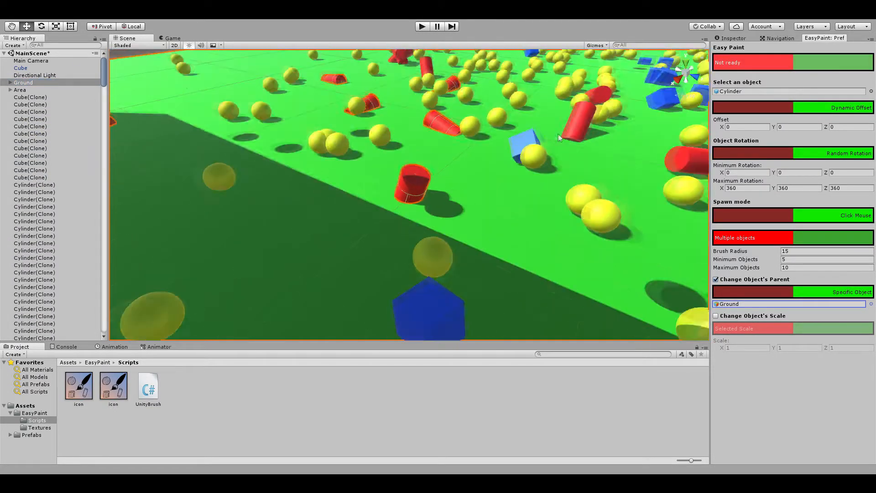
scroll(559, 138, "down", 8)
left_click(571, 120)
scroll(571, 121, "down", 4)
right_click_drag(571, 120, 571, 120)
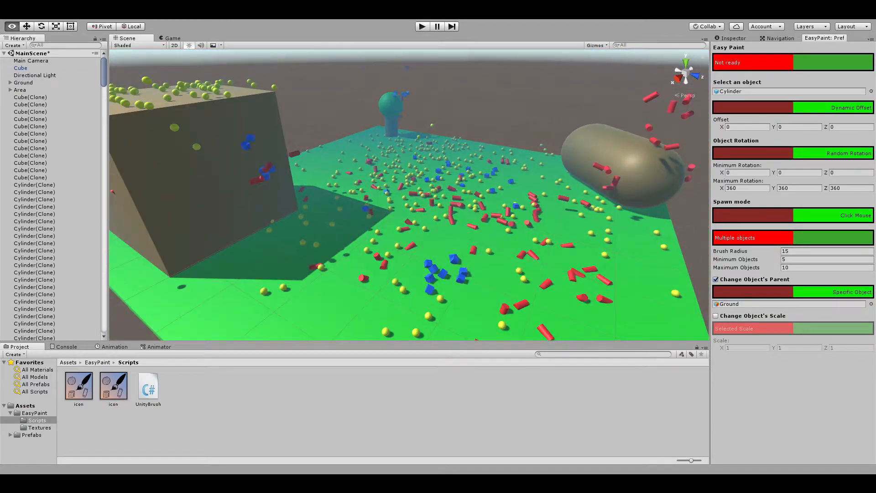
right_click_drag(398, 320, 397, 318)
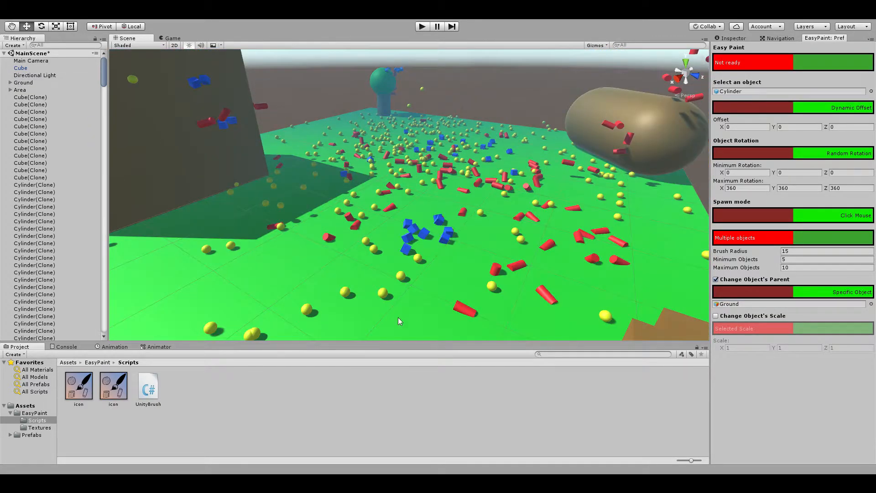
Open the Prefabs folder and check the Cube prefab's transform in the Inspector, returning to the Easy Paint settings
left_click(72, 97)
left_click(90, 199, "shift")
left_click(499, 75)
left_click(69, 363)
double_click(113, 387)
left_click(113, 387)
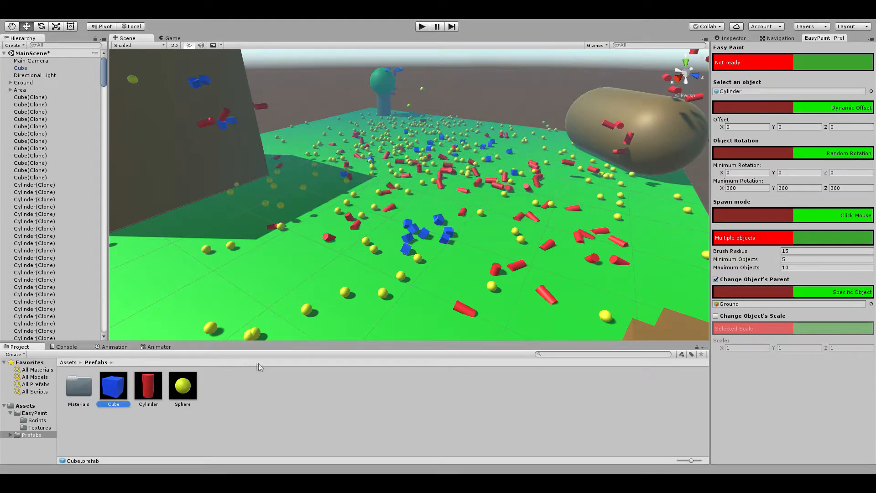
left_click(751, 38)
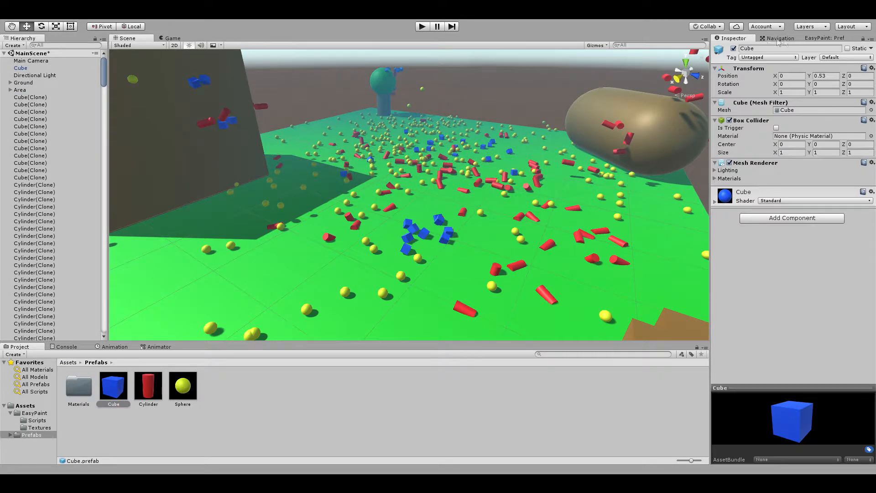
left_click(824, 38)
left_click(490, 95)
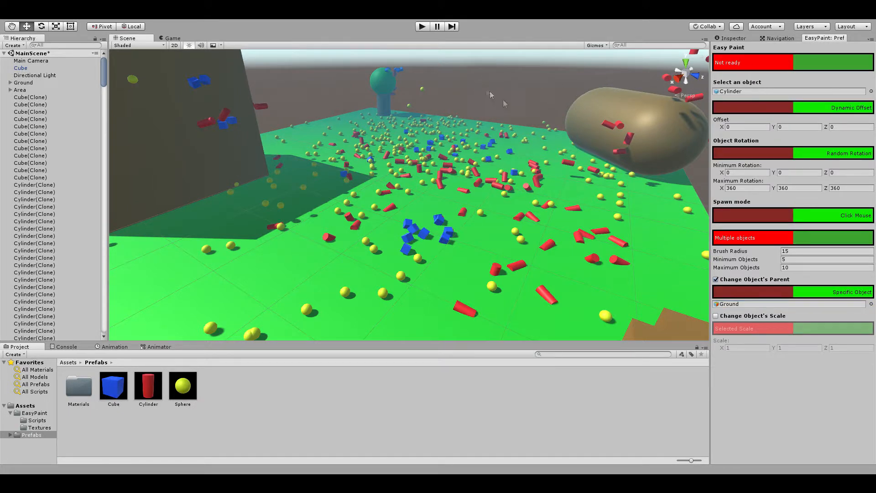
Enable Change Object's Scale with a Selected Scale of X 1, Y 2, Z 3
left_click(715, 316)
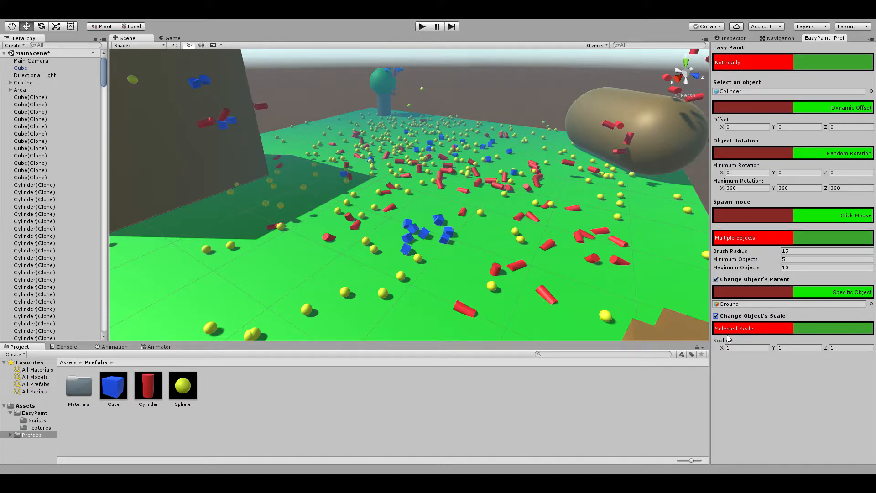
left_click(835, 347)
type("3")
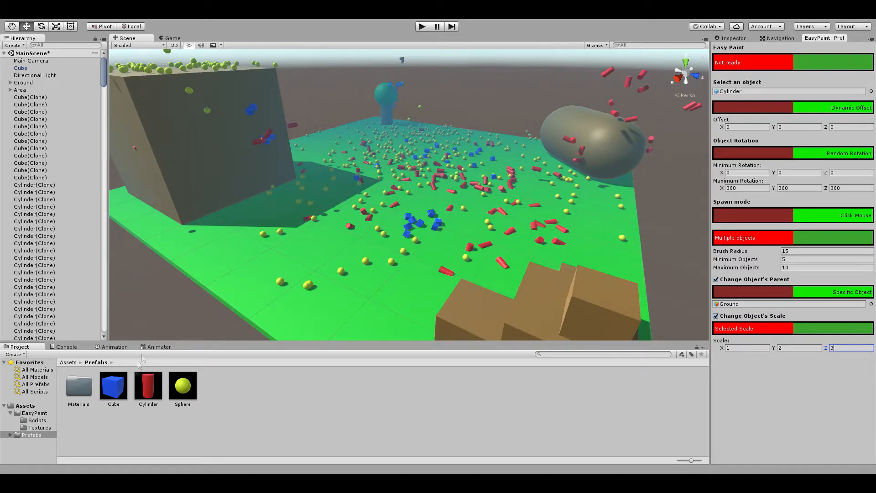
Assign the Cube prefab as the paint object in One object mode, set the brush to Ready, and paint three cubes near the ground's edge
left_click_drag(116, 385, 803, 94)
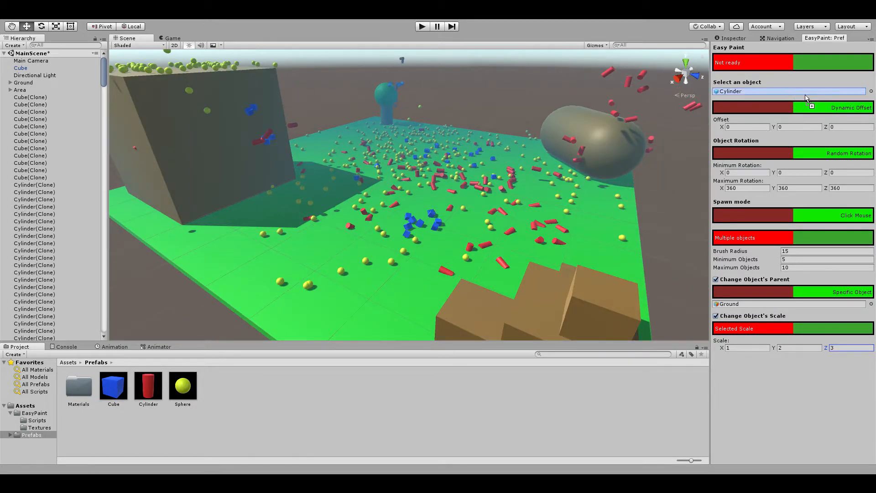
left_click(792, 238)
left_click_drag(570, 146, 537, 106, "alt")
right_click_drag(537, 106, 511, 103)
left_click(784, 62)
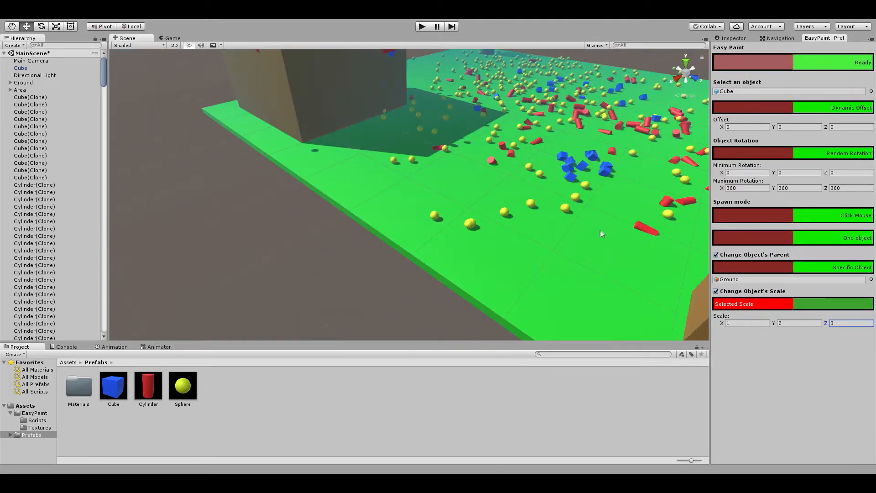
left_click(584, 253)
left_click(547, 259)
left_click(487, 256)
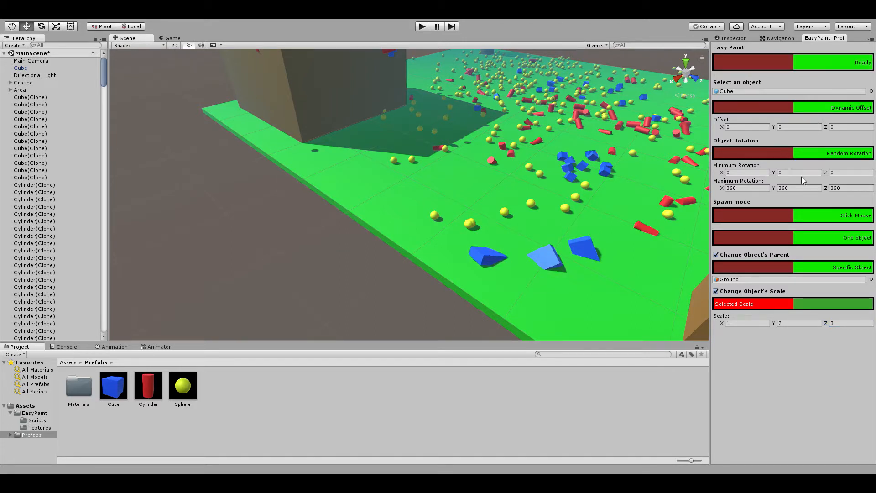
Switch to Selected Rotation X 0, Y 45, Z 0 with Static Offset, and paint several cubes between the large block's shadow and the ground's edge
left_click(803, 153)
left_click(742, 172)
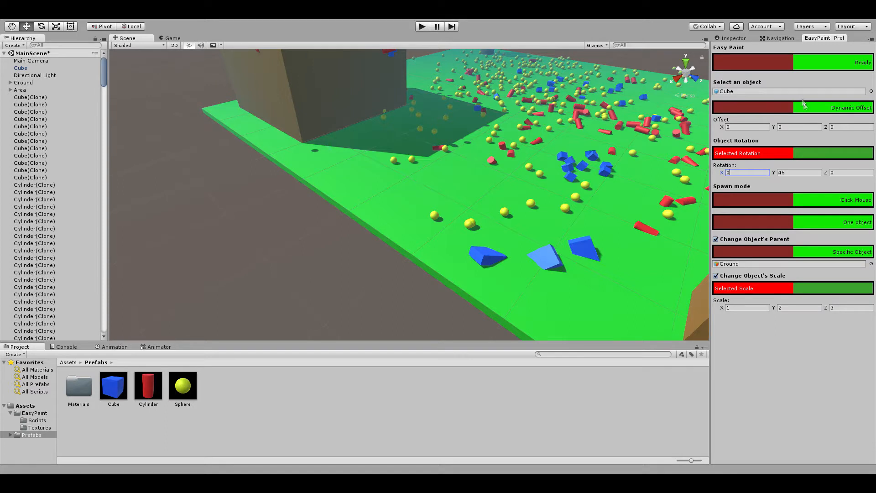
left_click(783, 109)
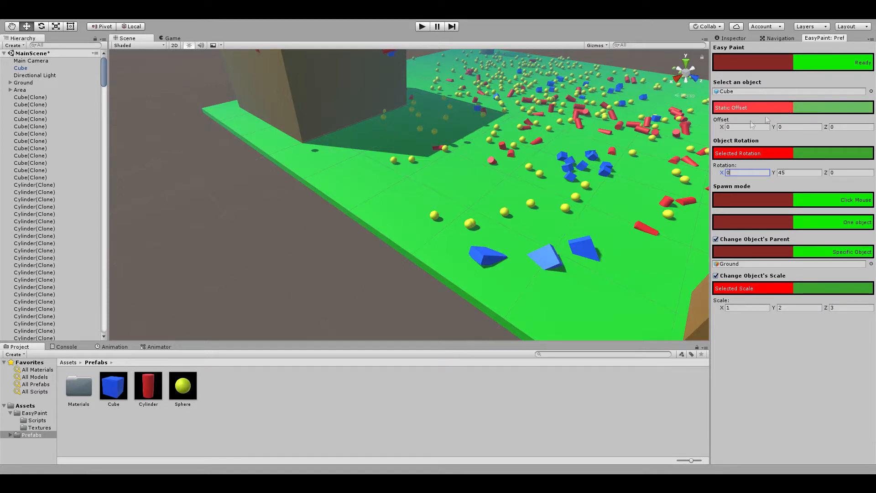
left_click(497, 168)
left_click(445, 182)
left_click(372, 197)
left_click(390, 185)
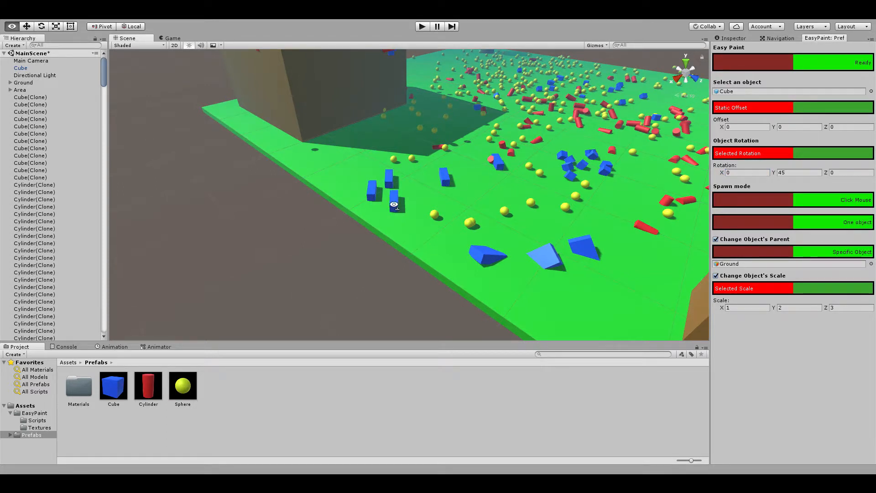
Select one of the newly painted cubes and check its rotation and scale in the Inspector, returning to the Easy Paint settings
scroll(416, 214, "up", 3)
left_click_drag(402, 230, 474, 247, "alt")
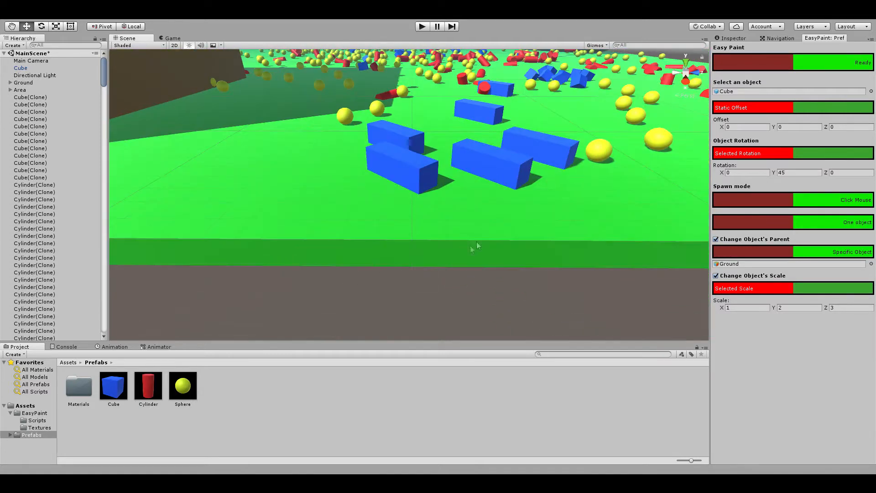
left_click(732, 38)
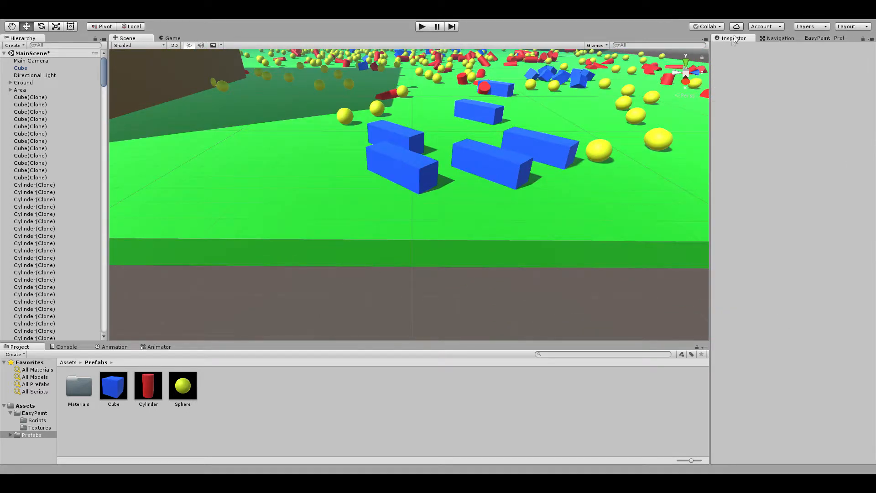
left_click(527, 164)
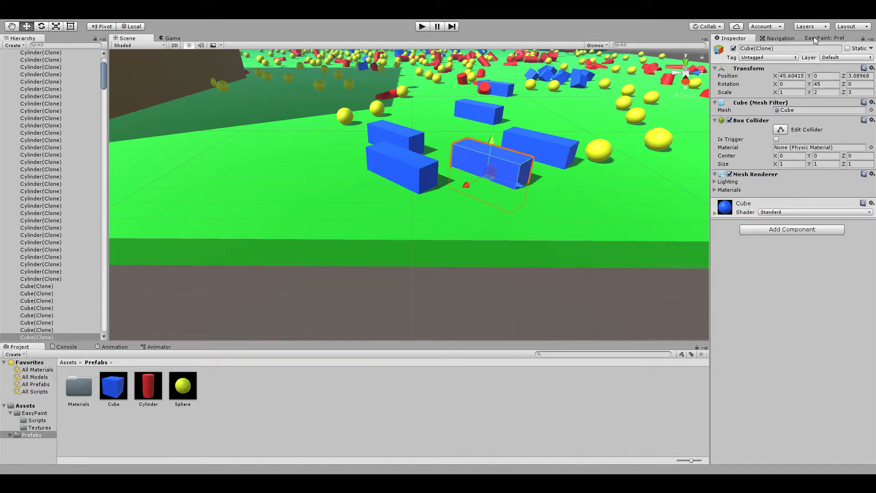
left_click(814, 39)
Switch the scale option to Random Scale with minimum 1, 1, 1 and maximum X 3, Y 33, Z 3
key("d")
right_click_drag(576, 271, 619, 279)
key("s")
left_click(732, 288)
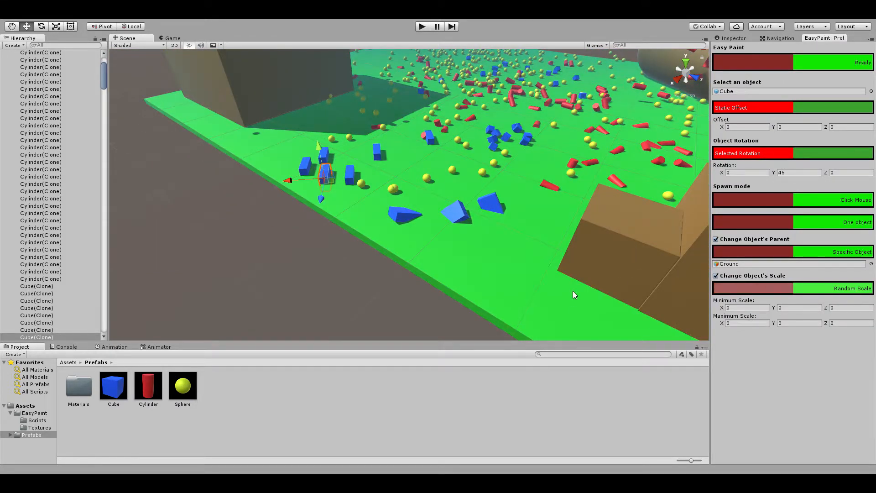
left_click(744, 308)
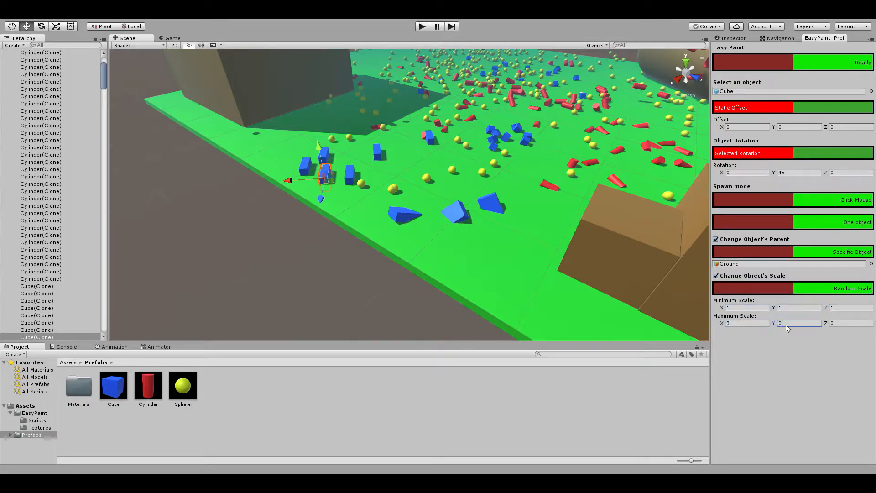
Paint randomly scaled cubes one by one around the stacked brown blocks
left_click(496, 284)
right_click_drag(496, 284, 518, 262)
key("s")
key("d")
key("w")
right_click(412, 250)
right_click(439, 278)
right_click(478, 275)
right_click(479, 300)
right_click(533, 254)
right_click(559, 237)
right_click(579, 220)
right_click(605, 191)
Examine the heights of the cubes painted around the stacked brown blocks
right_click_drag(622, 270, 366, 201)
key("d")
key("s")
key("w")
right_click_drag(609, 126, 516, 172)
key("s")
key("d")
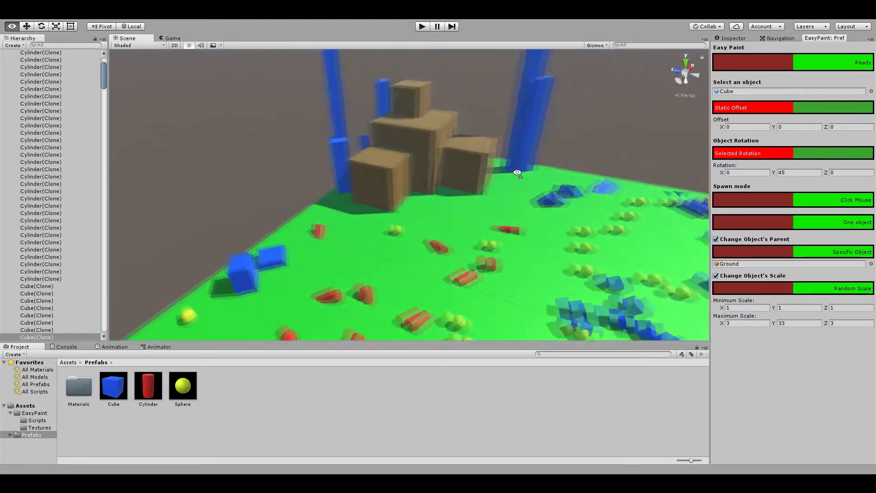
Set the maximum Y scale to 3 and paint several more cubes on the ground in front of the stacked blocks
right_click_drag(584, 143, 550, 165)
key("s")
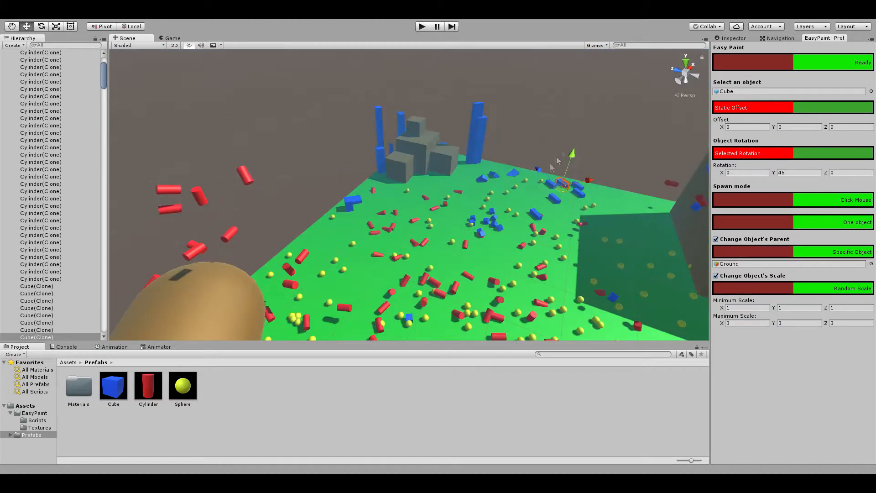
right_click(455, 205)
right_click(436, 218)
right_click(414, 211)
right_click(406, 207)
Examine the sizes of the randomly scaled cubes up close and collapse Ground in the Hierarchy
right_click_drag(508, 98, 615, 116)
key("w")
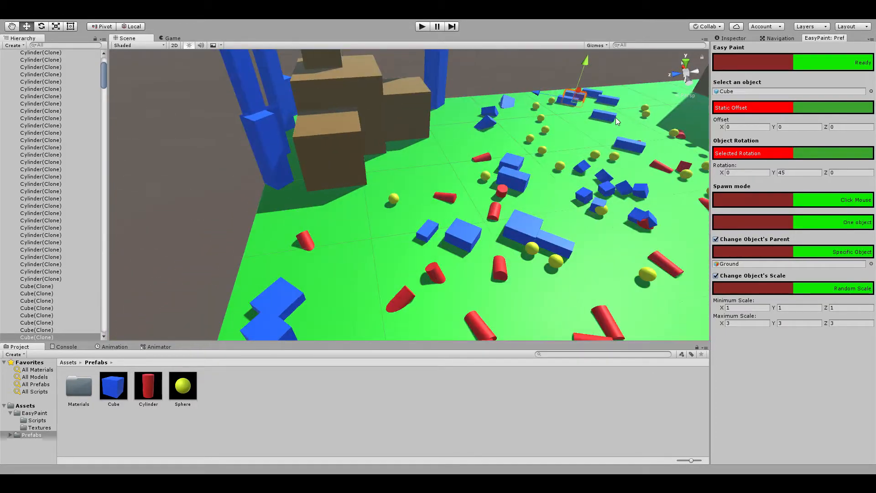
right_click_drag(365, 107, 436, 115)
key("a")
key("w")
key("s")
key("w")
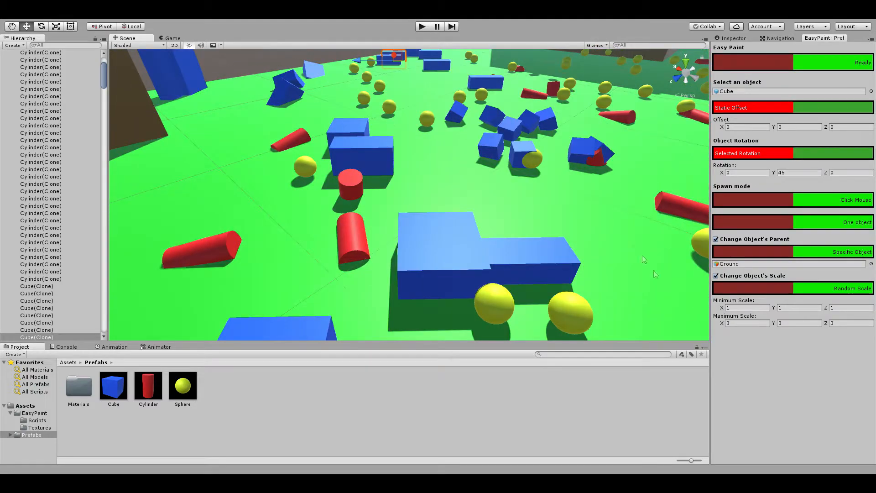
left_click(472, 168)
right_click_drag(471, 169, 420, 150)
left_click(425, 85)
right_click_drag(425, 87, 530, 114)
key("s")
scroll(44, 112, "up", 3)
left_click(10, 82)
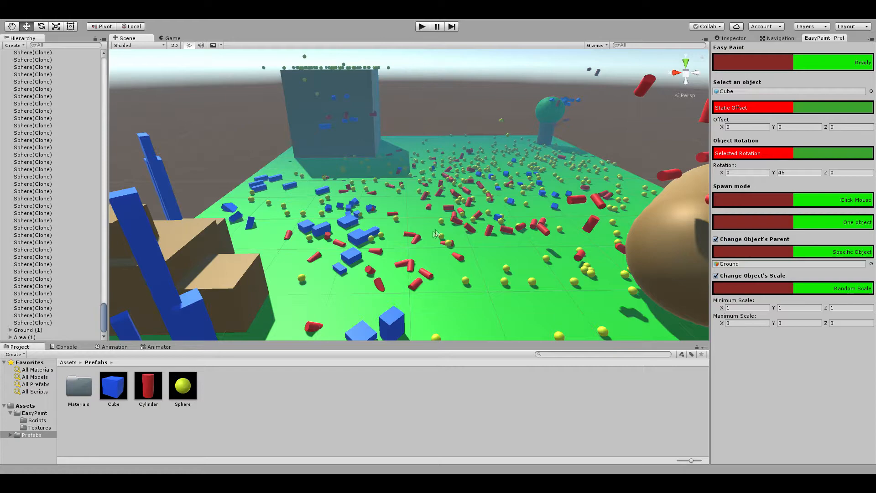
Disable Change Object's Parent and Change Object's Scale, and paint three cubes on the empty second ground
right_click_drag(436, 233, 487, 270)
right_click_drag(633, 192, 303, 199)
left_click_drag(215, 339, 748, 93)
right_click_drag(655, 155, 709, 148)
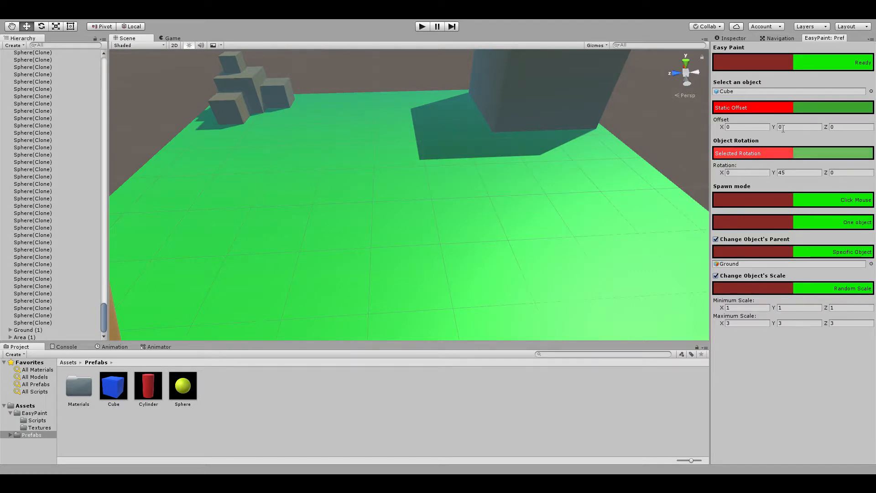
left_click(727, 239)
left_click(721, 276)
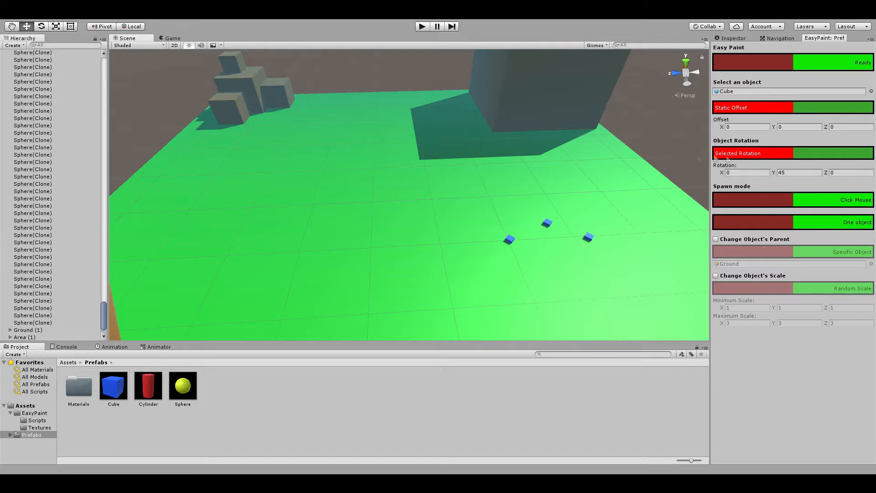
right_click_drag(640, 161, 666, 141)
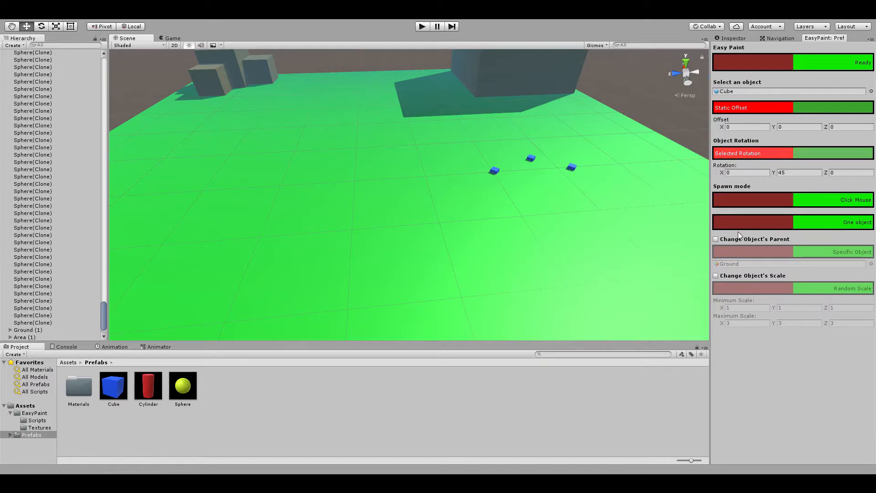
Enable Random Scale from 1, 1, 1 to 5, 5, 5 and Random Rotation from 0, 0, 0 to X 0, Y 360, Z 0
left_click(743, 276)
left_click(741, 323)
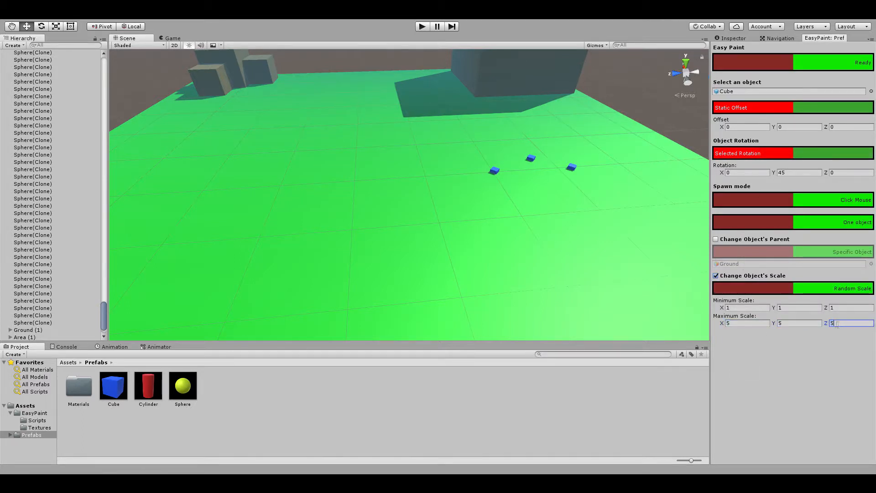
left_click(760, 155)
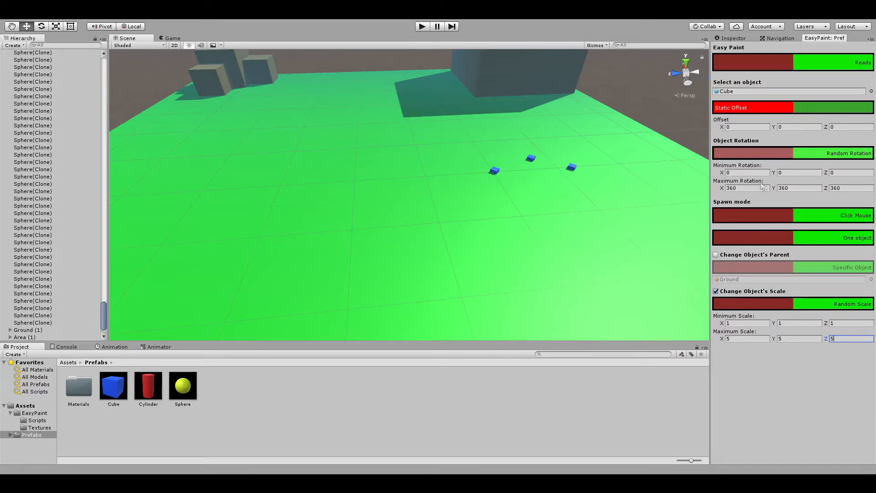
left_click(751, 173)
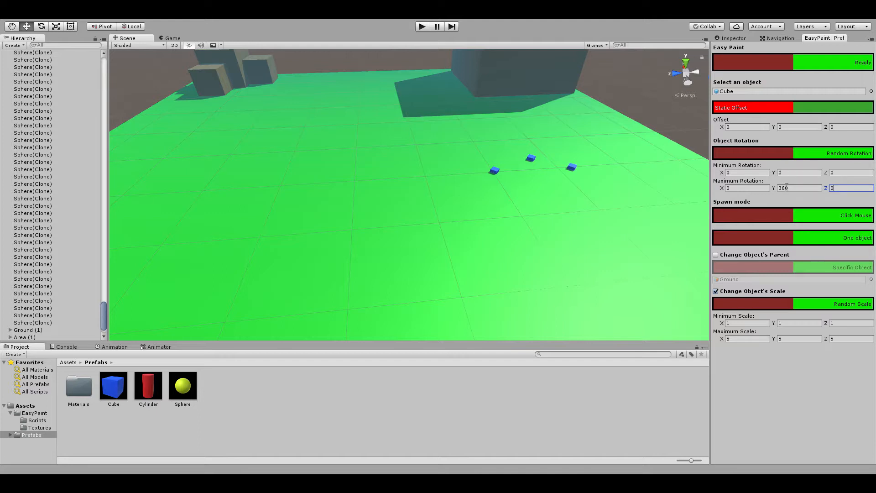
Switch to Dynamic Offset and set its Y value to 0.5
left_click(810, 112)
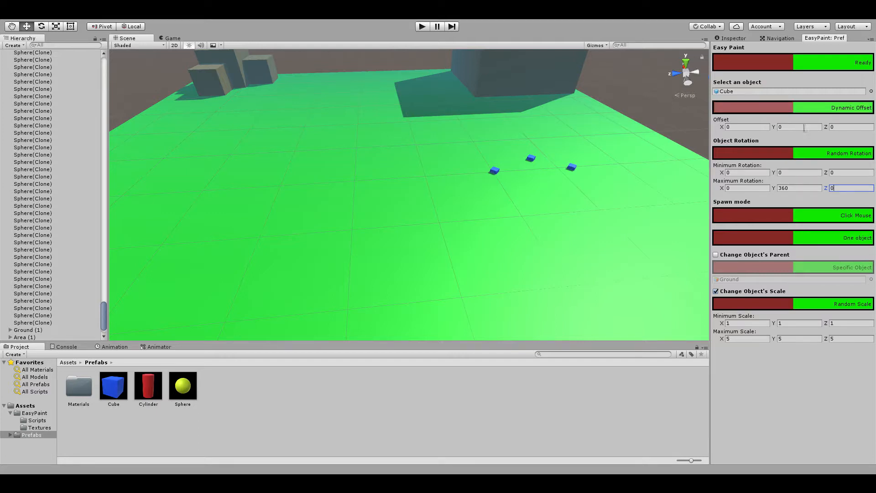
left_click(804, 127)
type("0.5")
scroll(441, 220, "down", 5)
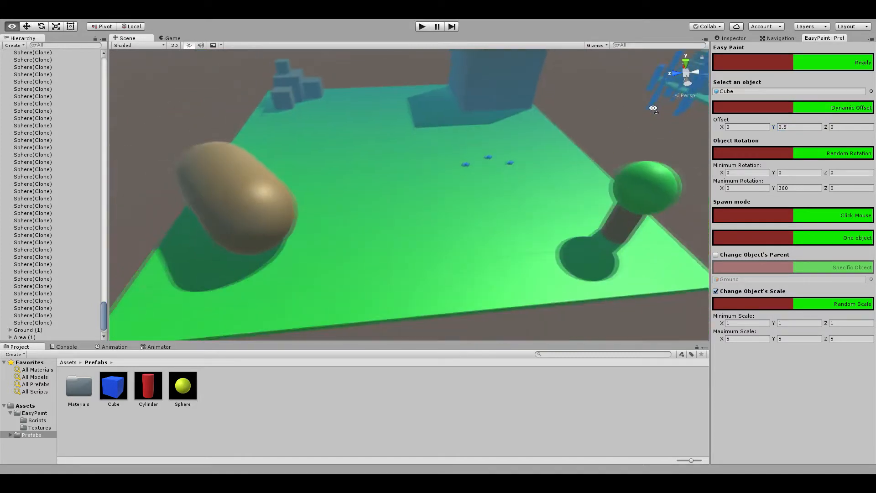
Paint randomly scaled and rotated cubes across the middle of the second ground, beside the large capsule
scroll(441, 220, "up", 1)
right_click(440, 221)
right_click(398, 215)
right_click(398, 191)
right_click(461, 205)
right_click(498, 230)
right_click(425, 256)
right_click(352, 260)
right_click(366, 192)
right_click(404, 157)
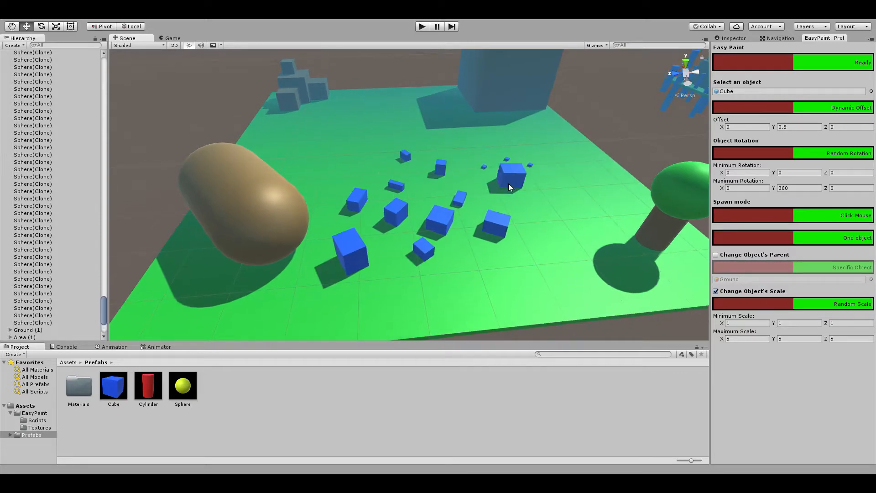
Paint more randomly scaled and rotated cubes across the front part of the second ground
right_click(540, 216)
right_click(525, 260)
right_click(468, 276)
right_click_drag(608, 340, 625, 310)
key("w")
Select one of the painted cubes and frame it closely to examine its random scale and rotation
left_click(731, 41)
right_click_drag(606, 151, 325, 54)
key("w")
left_click(396, 216)
key("f")
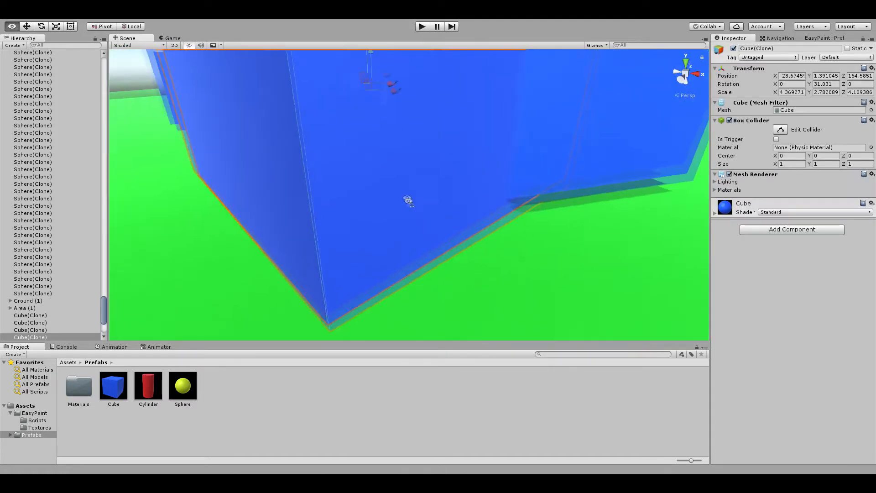
Turn painting off and delete the two overlapping cubes in the middle of the painted cluster
left_click(824, 40)
left_click(752, 63)
left_click(734, 41)
left_click(406, 154)
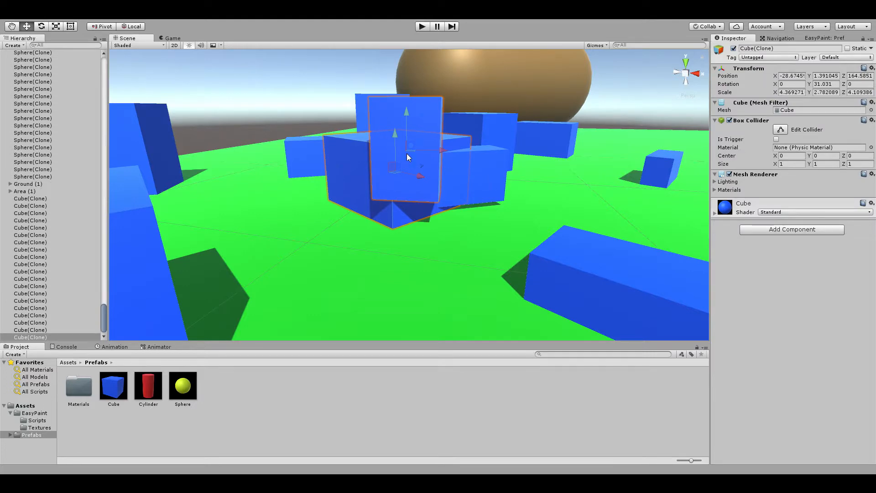
left_click(468, 180, "shift")
key("Delete")
Examine the scale and rotation values of the flat cube lying beside the remaining cluster
left_click(355, 174)
right_click_drag(355, 174, 436, 163)
left_click(546, 152)
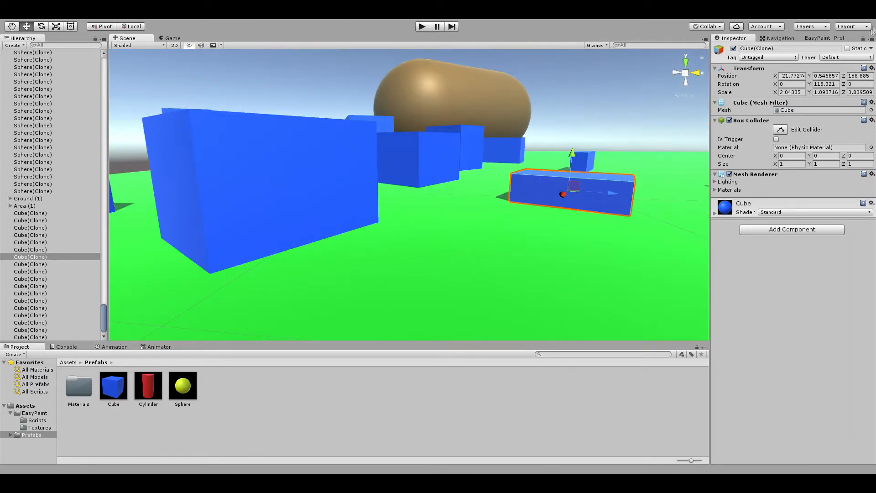
left_click(825, 38)
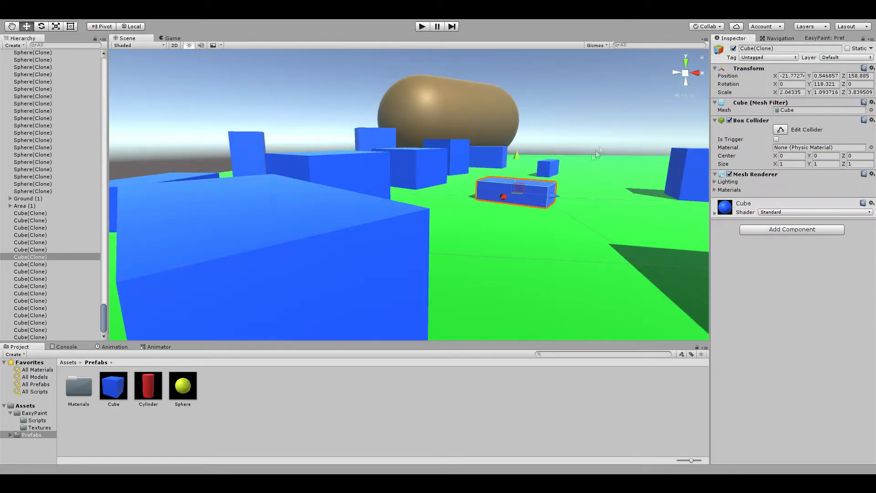
left_click(571, 139)
right_click_drag(571, 139, 615, 220)
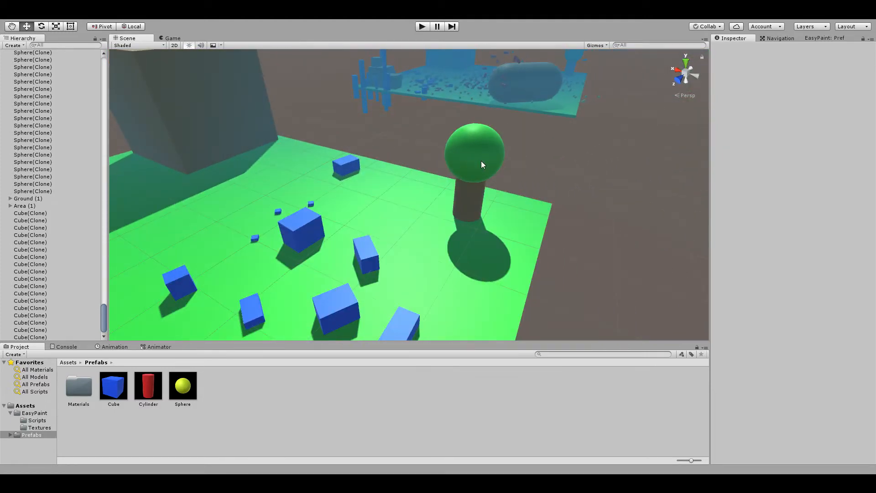
Assign the tree's parent Cylinder, at the corner of the second ground, as the object to paint
left_click(496, 165)
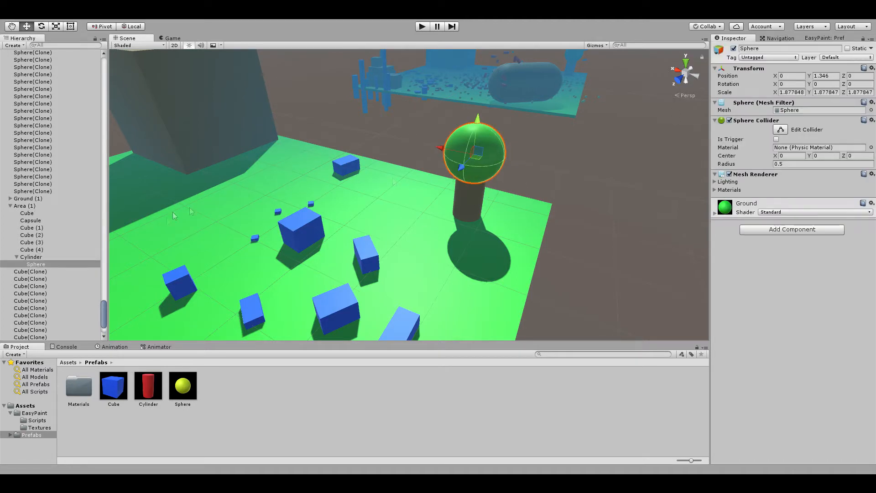
left_click(26, 257)
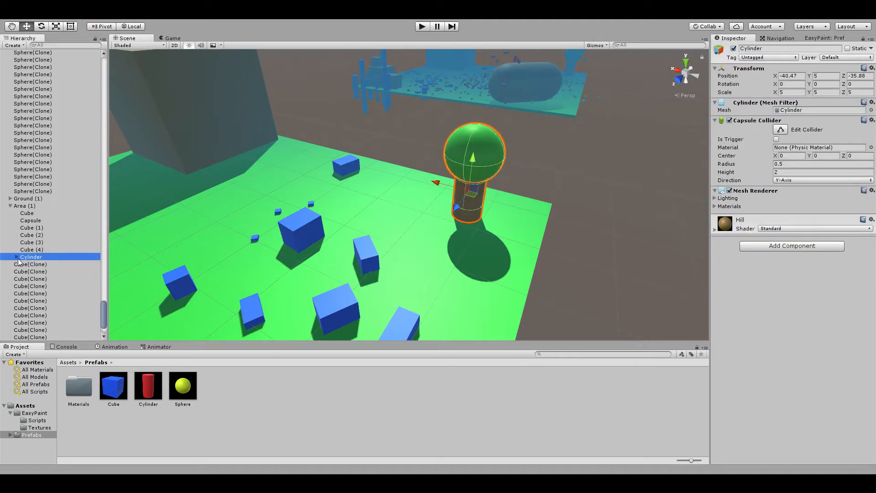
left_click(823, 38)
mouse_move(89, 260)
left_mouse_down()
mouse_move(644, 182)
mouse_move(757, 93)
left_mouse_up()
Enable painting and place four randomly scaled trees on the empty area between the stacked brown cubes and the blue cubes
mouse_move(667, 136)
right_mouse_down()
mouse_move(636, 159)
mouse_move(550, 151)
mouse_move(468, 194)
right_mouse_up()
right_click_drag(417, 208, 511, 206)
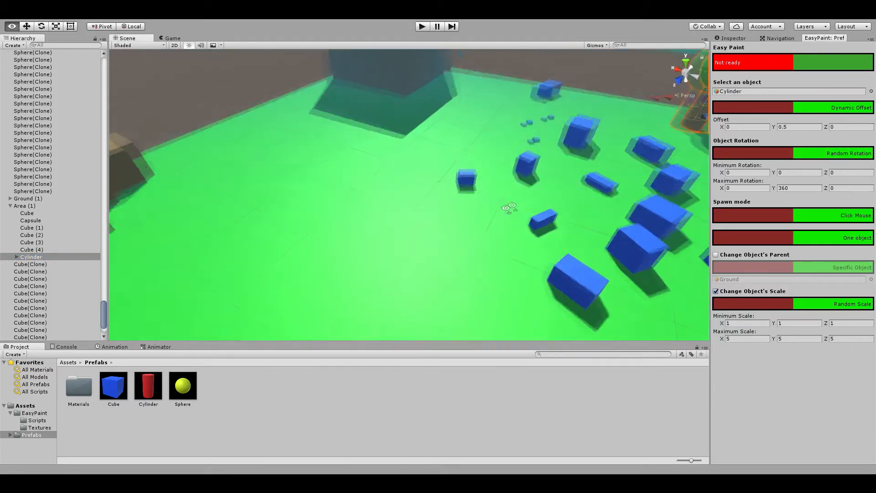
left_click(740, 66)
left_click(378, 197)
left_click(318, 231)
left_click(266, 223)
left_click(249, 261)
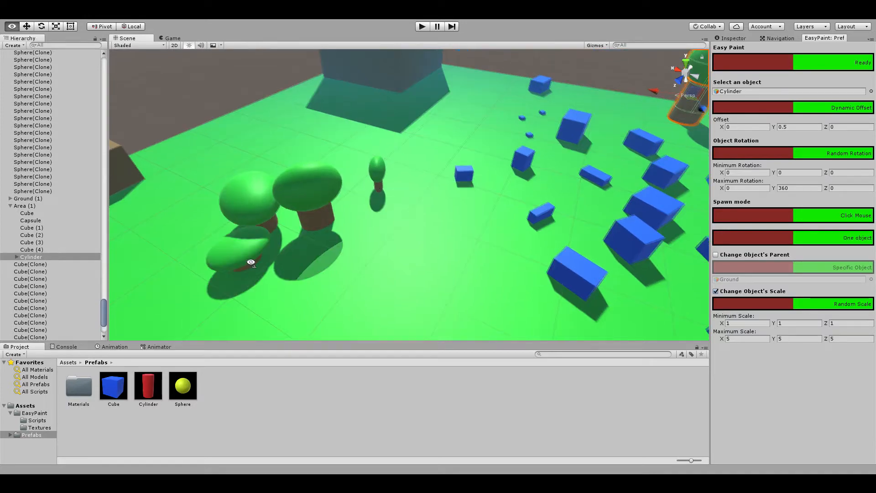
right_click_drag(249, 92, 321, 128)
key("w")
key("s")
key("w")
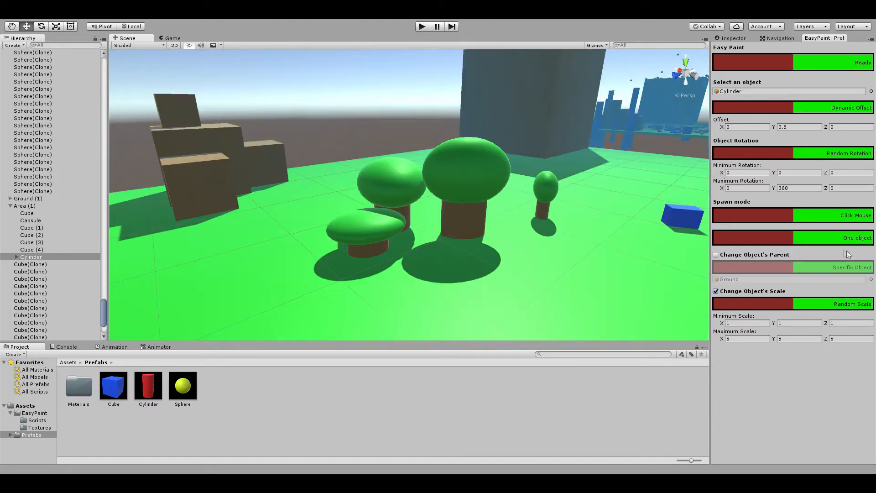
Set Maximum Scale to 1, 1, 1 and disable Change Object's Scale
left_click(749, 338)
type("1")
left_click(794, 339)
type("1")
left_click(852, 339)
left_click(746, 293)
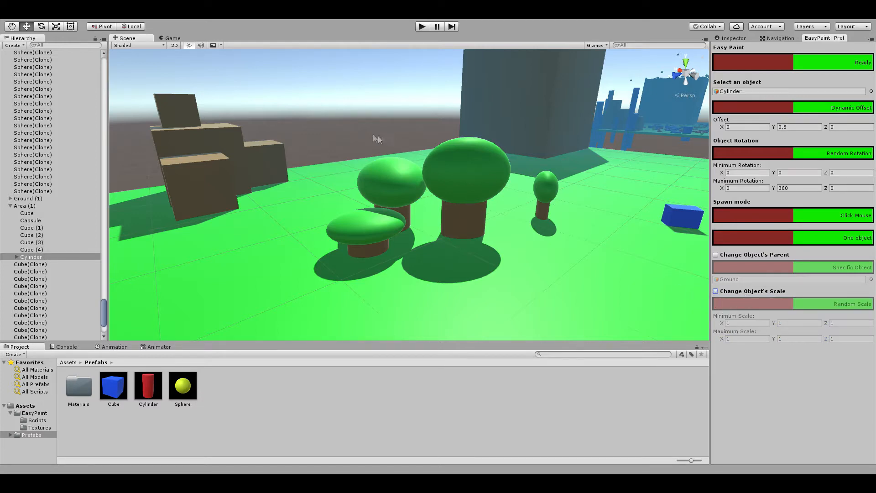
Paint six trees at their original size around the deformed ones, including one on top of the large capsule
right_click_drag(384, 140, 404, 198)
key("s")
left_click(406, 200)
left_click(471, 264)
left_click(541, 203)
right_click_drag(541, 203, 393, 221)
left_click(475, 230)
left_click(563, 169)
left_click(601, 207)
right_click_drag(600, 207, 582, 155)
key("s")
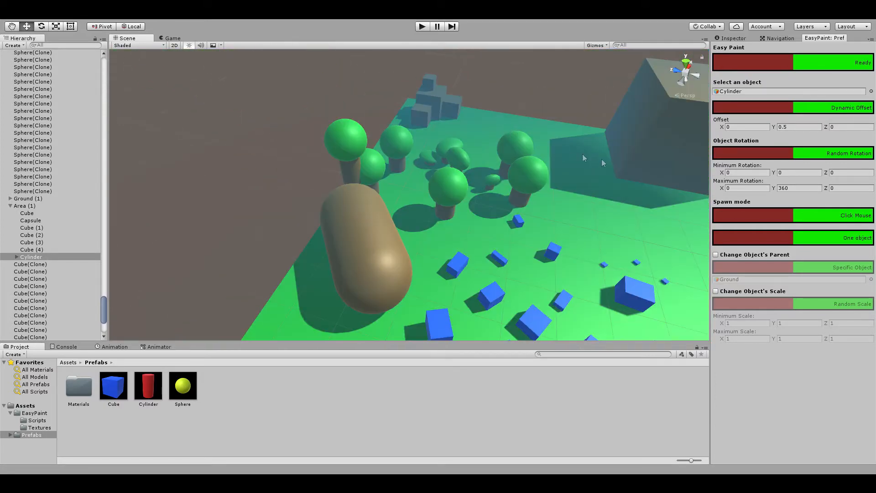
Switch the spawn mode to Multiple objects and paint clusters of trees in front of the large brown cube
left_click(759, 235)
mouse_move(589, 114)
right_mouse_down()
mouse_move(585, 98)
mouse_move(531, 89)
mouse_move(471, 268)
mouse_move(547, 196)
mouse_move(533, 244)
right_mouse_up()
key("w")
left_click(501, 172)
key("s")
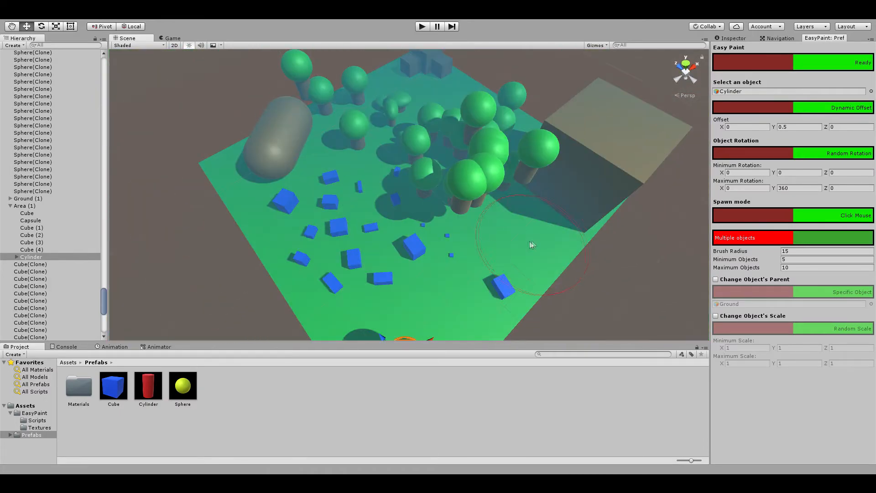
left_click(532, 243)
key("s")
right_click_drag(623, 284, 670, 282)
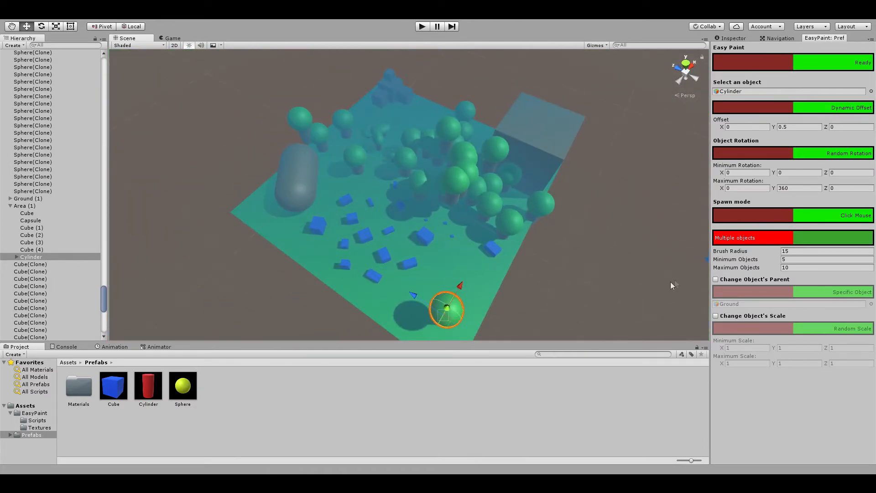
Turn painting off and remove all the painted trees from the second ground
left_click(762, 67)
key("w")
mouse_move(666, 199)
right_mouse_down()
mouse_move(604, 109)
mouse_move(613, 127)
mouse_move(670, 109)
mouse_move(827, 109)
mouse_move(189, 136)
mouse_move(248, 153)
mouse_move(409, 153)
right_mouse_up()
key("s")
key("a")
key("w")
key("s")
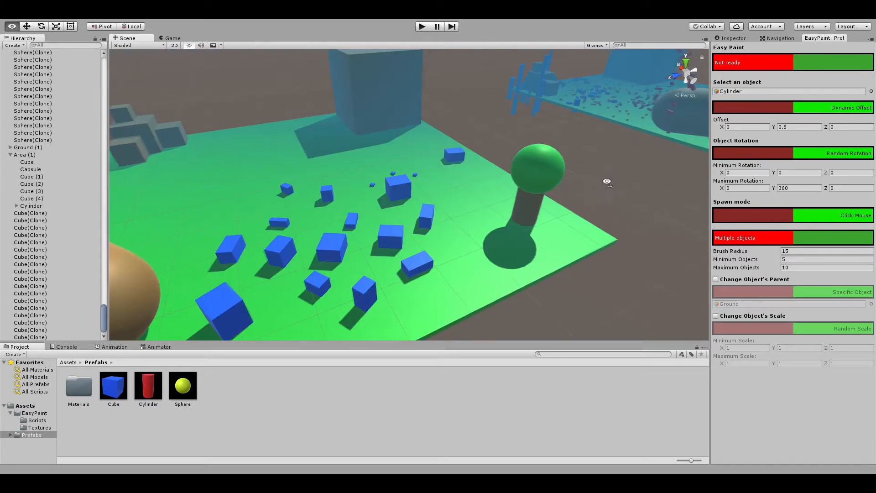
Select the original tree's parent Cylinder and assign it again as the object to paint
right_click_drag(606, 180, 555, 174)
left_click(551, 175)
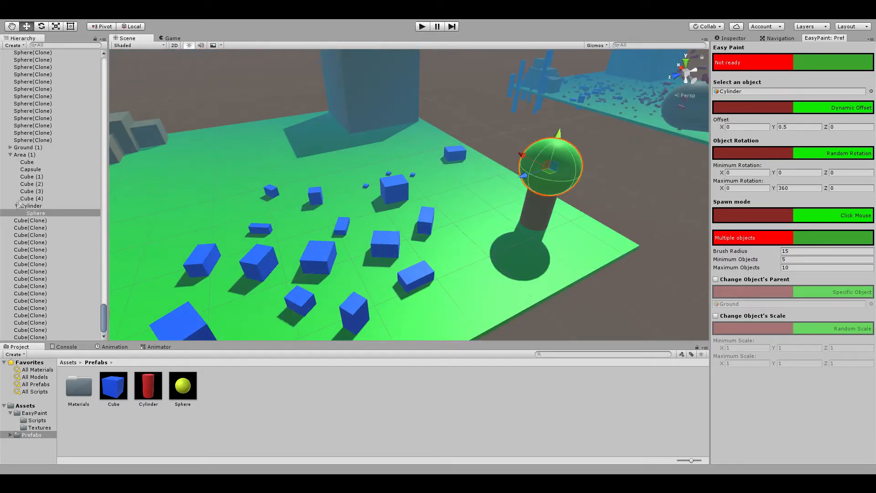
left_click(28, 206)
left_click(17, 205)
left_click_drag(734, 107, 741, 92)
Set Brush Radius to 25, Minimum Objects to 2 and Maximum Objects to 3
left_click(625, 221)
right_click_drag(625, 220, 667, 204)
key("s")
mouse_move(637, 159)
right_mouse_down()
mouse_move(640, 147)
mouse_move(679, 158)
right_mouse_up()
key("a")
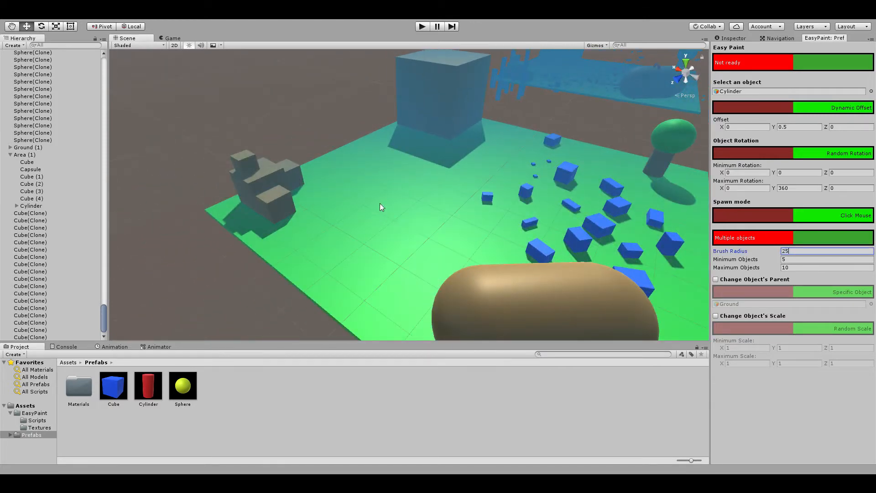
left_click(806, 259)
type("2")
left_click(810, 267)
type("3")
Enable painting and scatter small groups of trees over the second ground, from the stacked cubes to the blue cubes
left_click(773, 64)
left_click(410, 182)
left_click(397, 196)
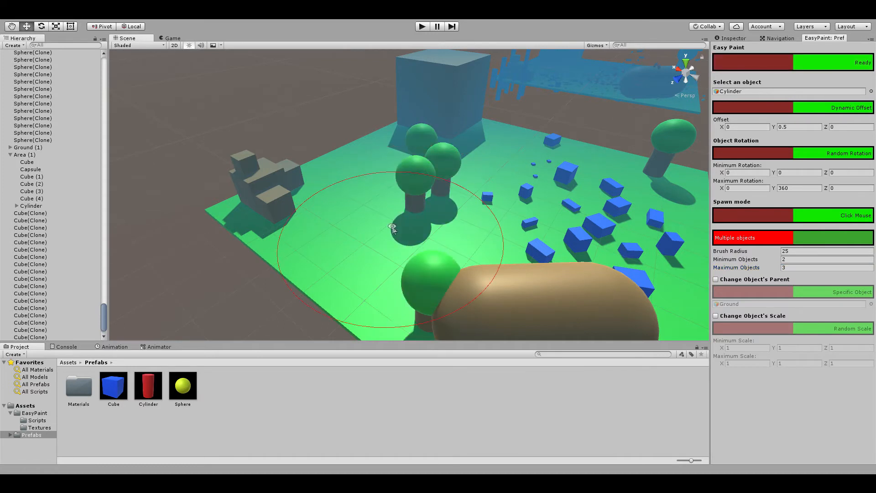
left_click(363, 211)
left_click(358, 217)
left_click(435, 212)
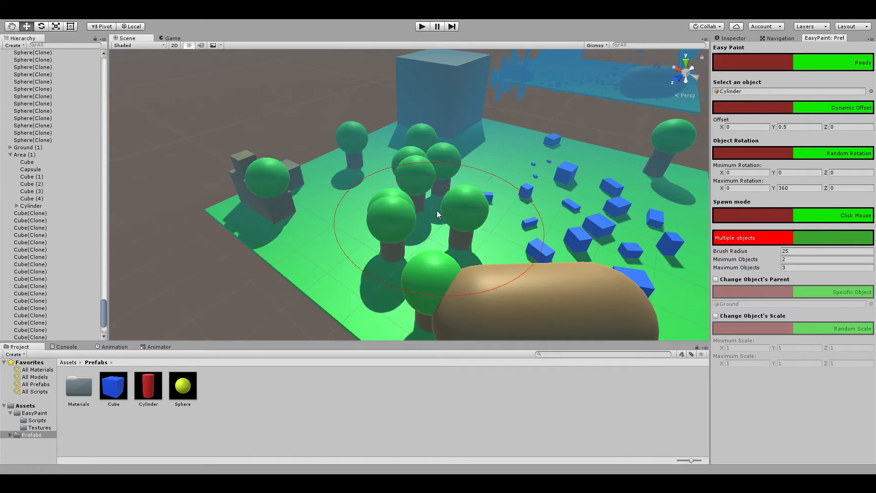
left_click(495, 170)
left_click(496, 187)
left_click(516, 213)
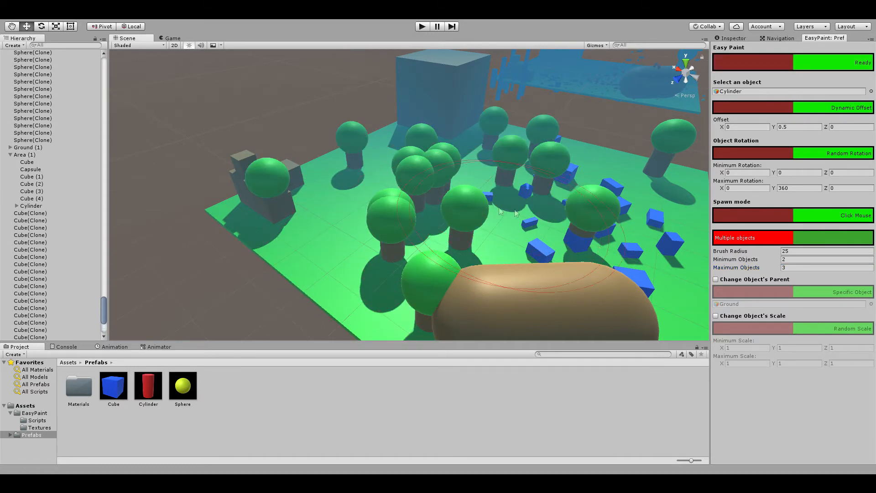
Set Minimum Objects to 5 and Maximum Objects to 10, and paint a denser tree cluster beside the large capsule
left_click(807, 267)
type("10")
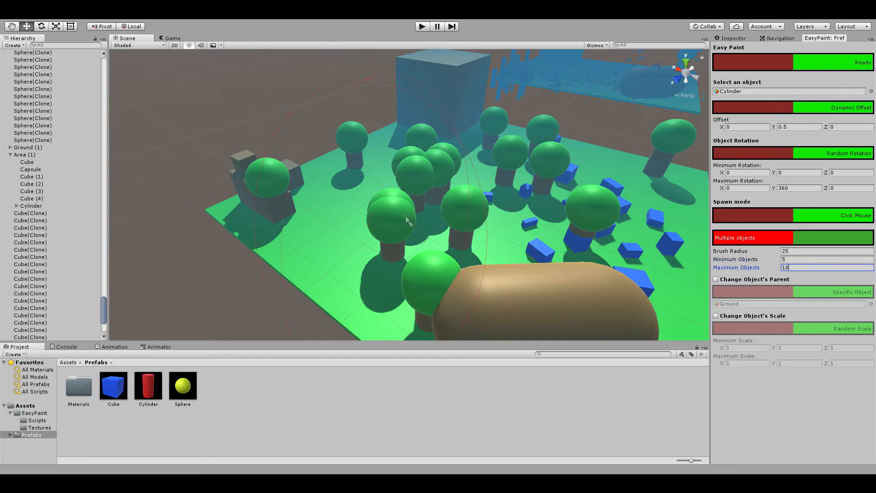
left_click(425, 227)
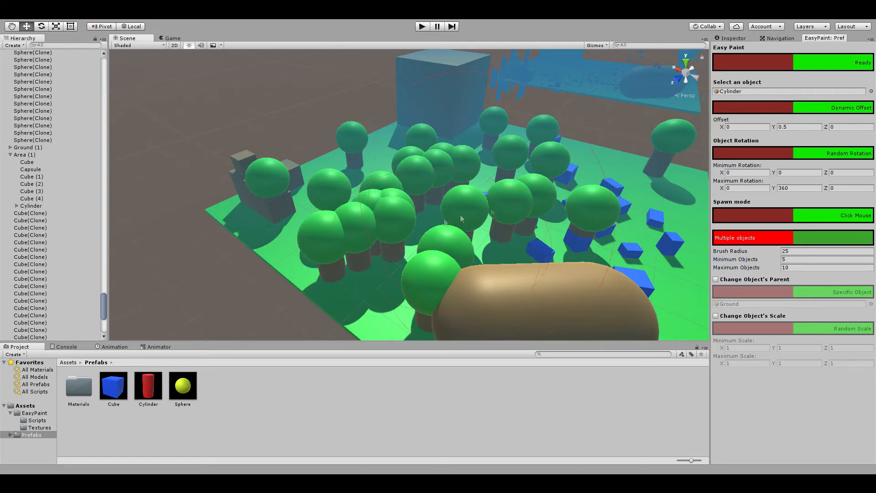
Assign the Sphere prefab as the object to paint, and set the Y offset and maximum Y rotation to 0
right_click_drag(580, 126, 352, 88)
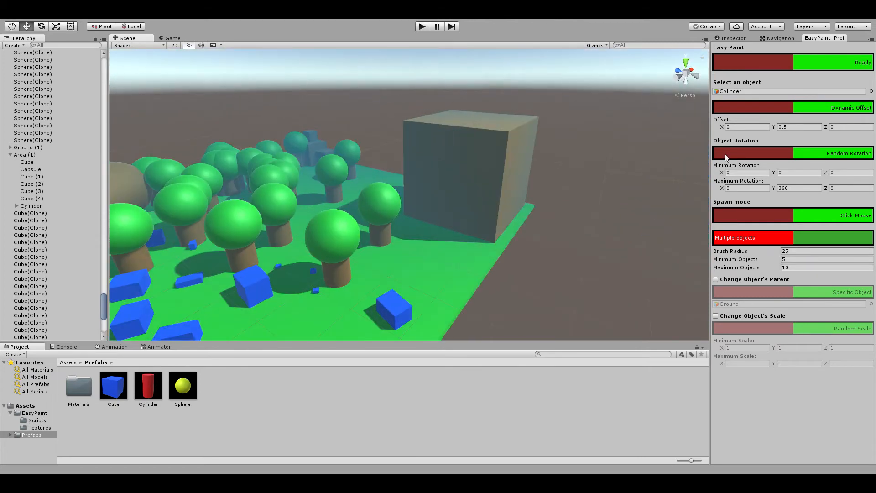
left_click_drag(182, 387, 757, 97)
type("0")
left_click(807, 189)
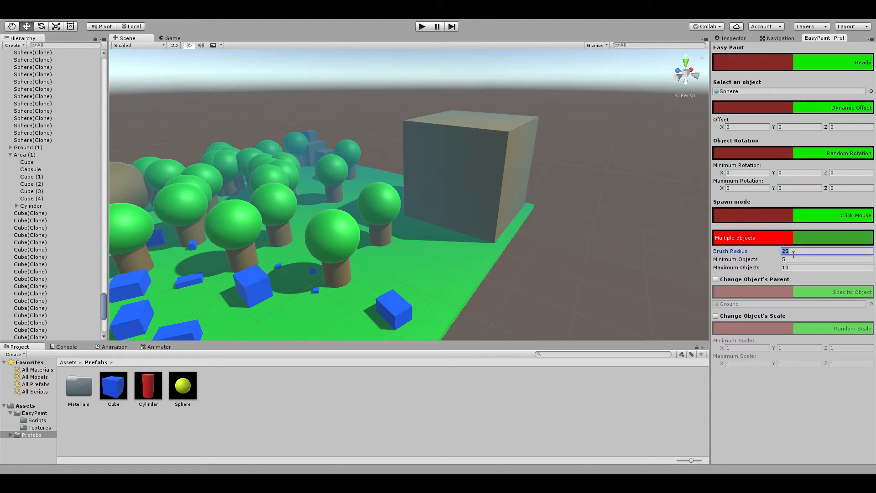
Set Brush Radius to 15 and paint clusters of spheres against the side of the large brown cube
left_click(451, 182)
left_click(458, 172)
key("w")
mouse_move(604, 133)
right_mouse_down()
mouse_move(479, 108)
mouse_move(483, 97)
mouse_move(580, 65)
mouse_move(481, 123)
mouse_move(492, 160)
right_mouse_up()
key("d")
key("a")
key("d")
key("s")
right_click_drag(491, 121, 637, 123)
key("w")
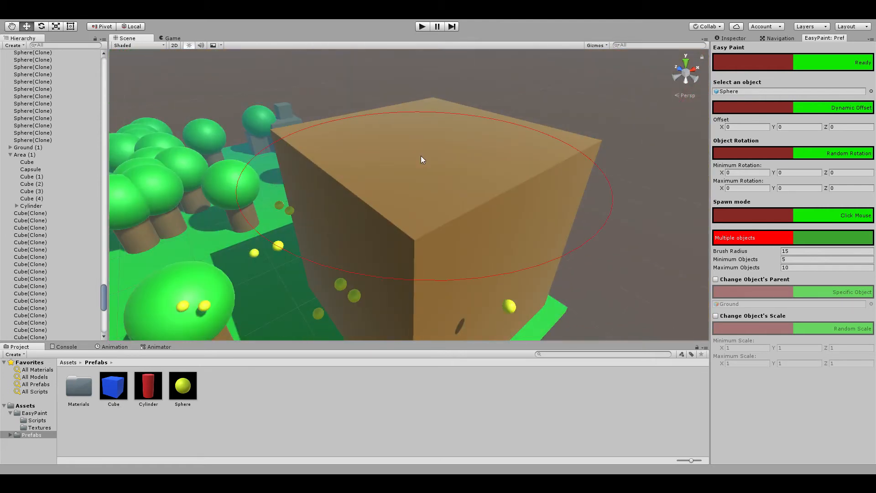
Paint clusters of spheres across the top of the large brown cube and on another of its side faces
left_click(420, 156)
left_click(443, 128)
key("w")
mouse_move(550, 93)
right_mouse_down()
mouse_move(526, 90)
mouse_move(522, 32)
mouse_move(565, 115)
right_mouse_up()
key("s")
left_click(497, 235)
key("w")
mouse_move(555, 231)
right_mouse_down()
mouse_move(731, 241)
mouse_move(733, 173)
mouse_move(590, 241)
right_mouse_up()
key("s")
right_click_drag(586, 101, 502, 123)
key("s")
key("d")
right_click_drag(592, 190, 550, 173)
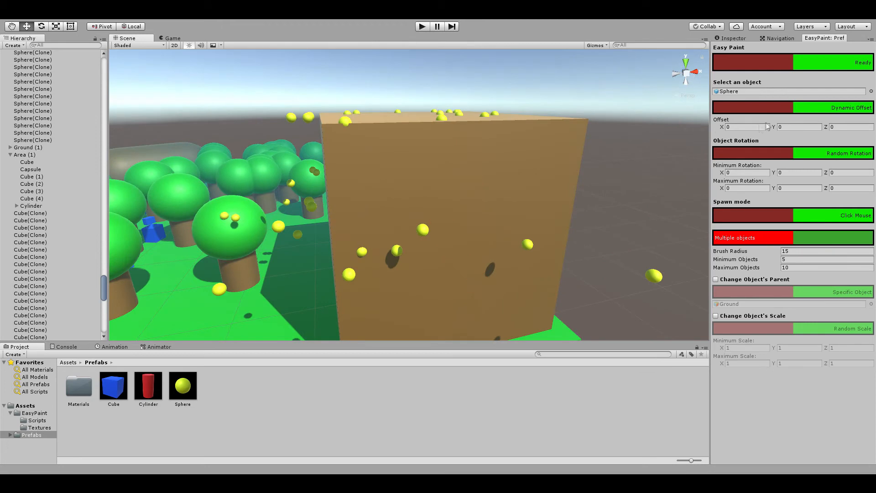
Switch to Static Offset and paint clusters of spheres near the large capsule
left_click(740, 110)
right_click_drag(595, 110, 752, 116)
key("s")
key("a")
mouse_move(618, 149)
right_mouse_down()
mouse_move(551, 179)
mouse_move(570, 194)
mouse_move(537, 137)
mouse_move(475, 237)
right_mouse_up()
left_click(475, 202)
left_click(388, 173)
right_click_drag(297, 152, 416, 234)
key("s")
Assign the Cylinder prefab, switch the spawn mode to One object, and paint cylinders on and around the stacked brown cubes
left_click_drag(142, 394, 763, 95)
left_click(798, 231)
left_click(511, 150)
left_click(469, 182)
right_click(528, 193)
right_click(577, 199)
right_click(585, 177)
scroll(609, 212, "down", 5)
right_click_drag(609, 212, 675, 182)
scroll(675, 182, "up", 5)
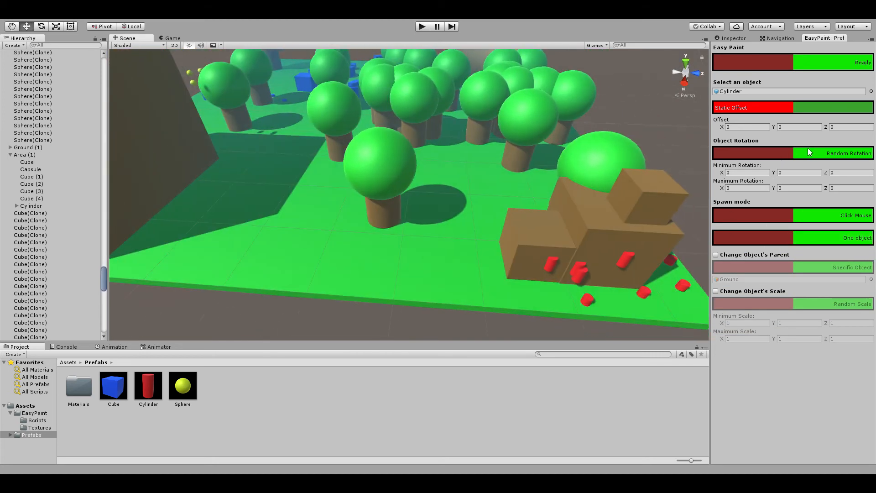
Set the static Y offset to 1 and paint a row of cylinders on the ground beside the nearest tree
right_click(436, 250)
right_click(399, 244)
right_click(374, 246)
right_click(318, 254)
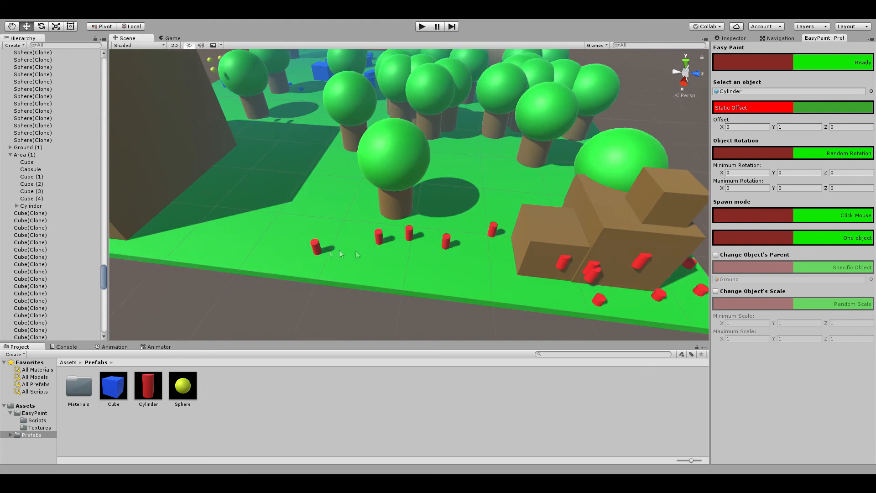
Paint individual cylinders on the side faces of the large brown cube
right_click_drag(550, 235, 283, 197)
right_click(332, 195)
right_click(382, 193)
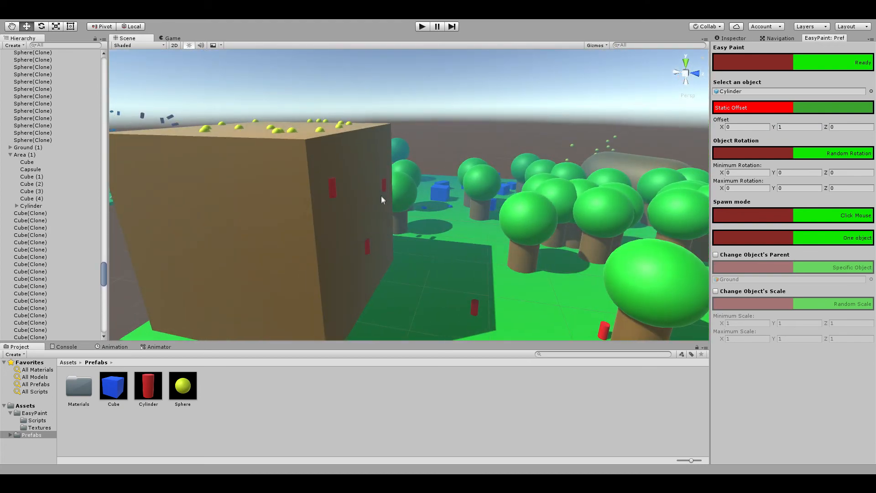
right_click(378, 201)
right_click(367, 219)
right_click(319, 269)
right_click_drag(319, 270, 323, 304)
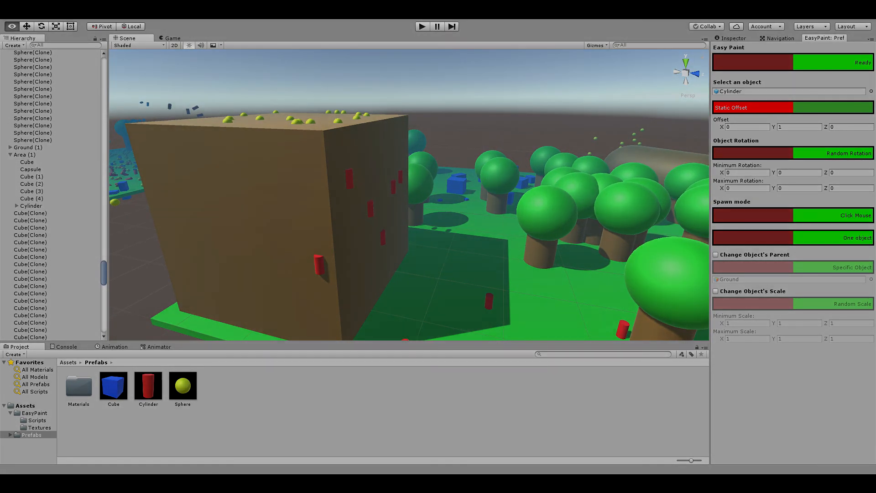